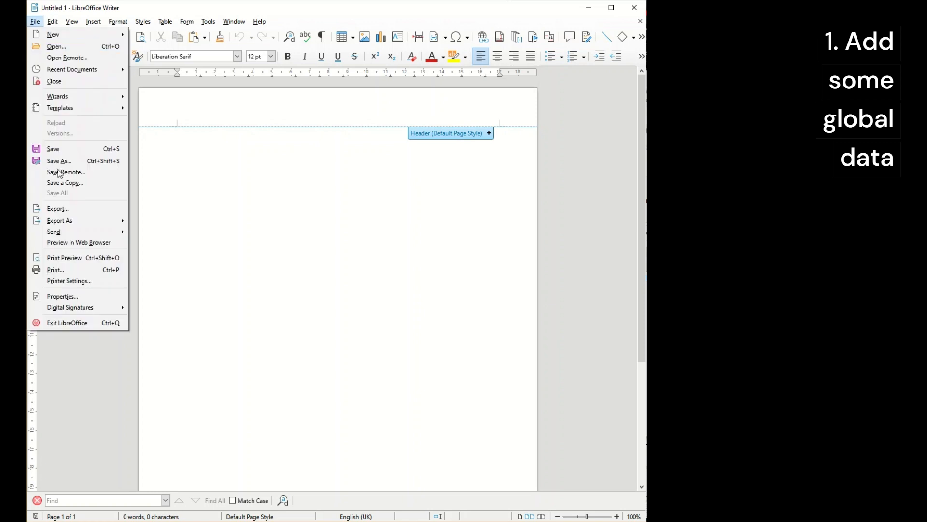
- Add a custom document property named Fee with type Number and value 250
click(94, 296)
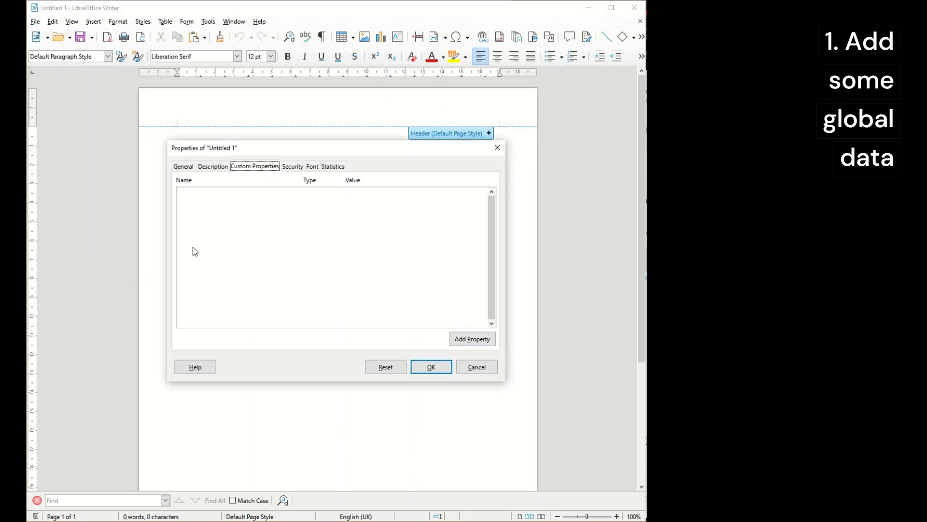
click(476, 343)
text(D)
key(BackSpace)
key(BackSpace)
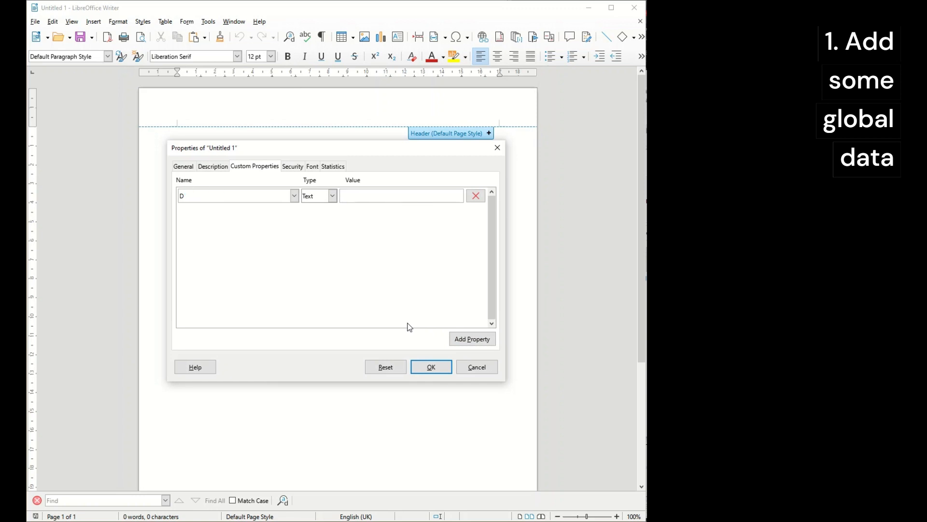
text(Fee)
key(Tab)
key(n)
key(Tab)
text(250)
key(Tab)
key(Tab)
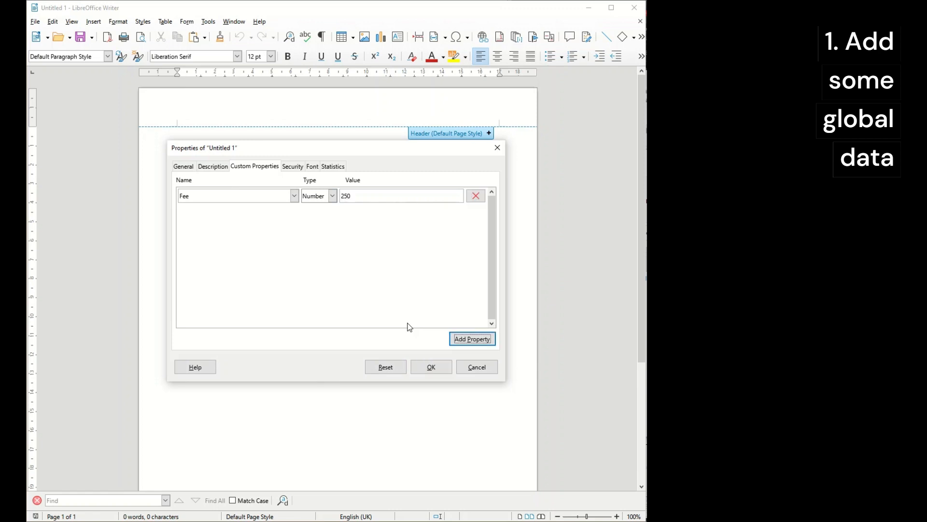
- Add a second custom document property named Fee Text with type Text and value "250 dollars"
click(472, 338)
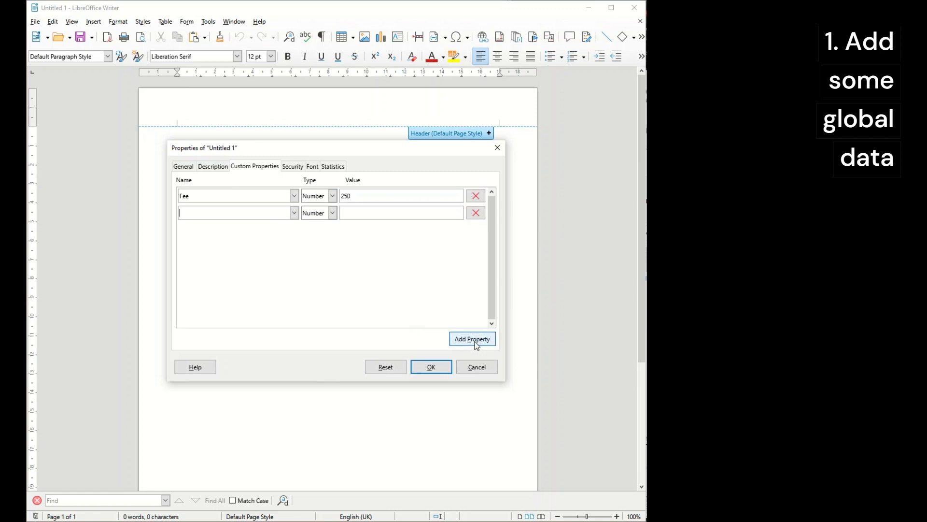
text(Fee Text)
key(Tab)
key(t)
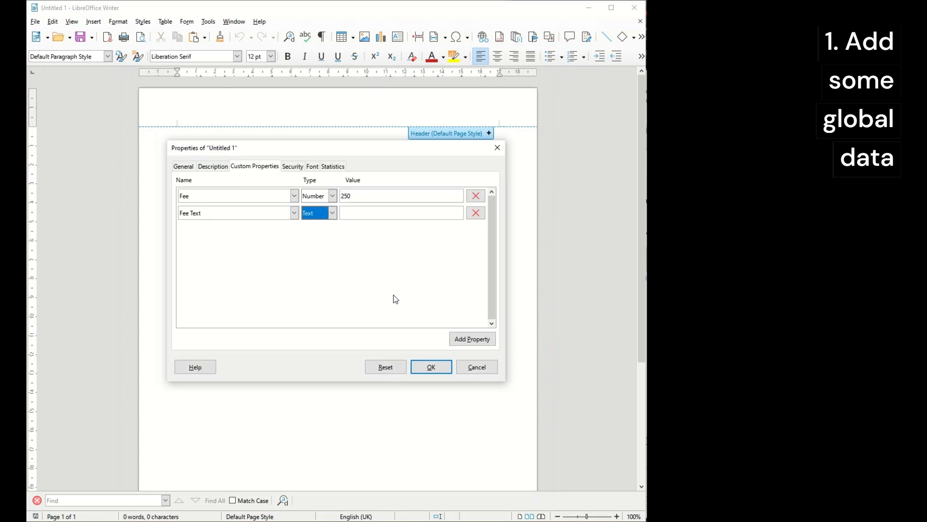
key(Tab)
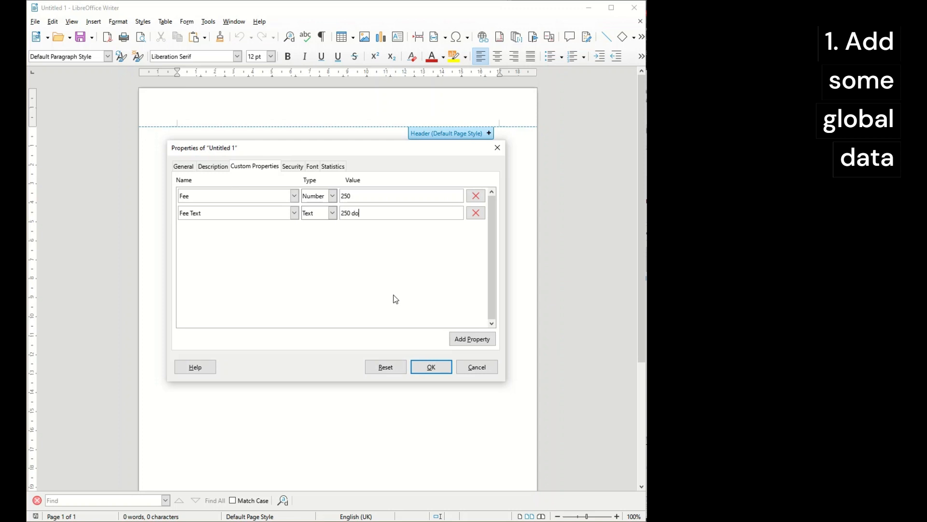
text(250 dollars)
key(Tab)
key(Tab)
- Add a custom document property named Membership with type Number and value 11
key(Return)
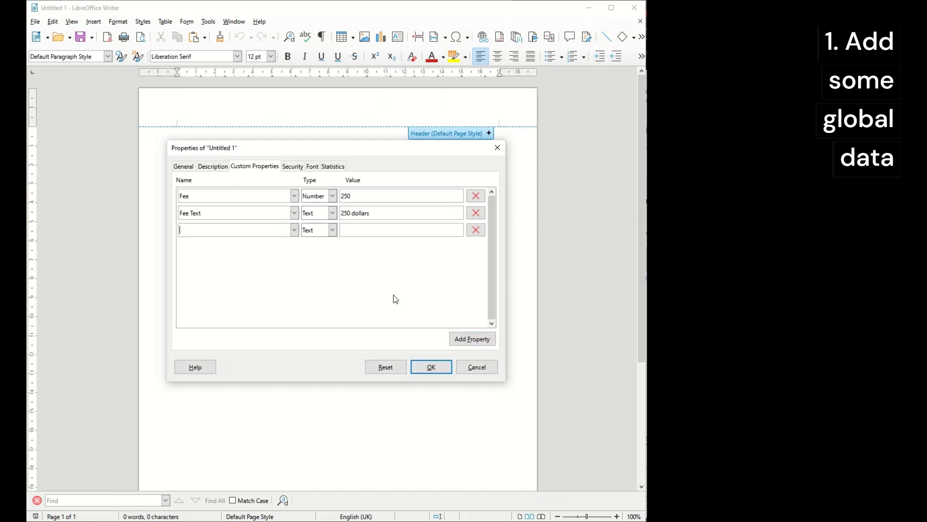
text(Member)
key(Tab)
key(n)
key(Tab)
key(Tab)
key(Tab)
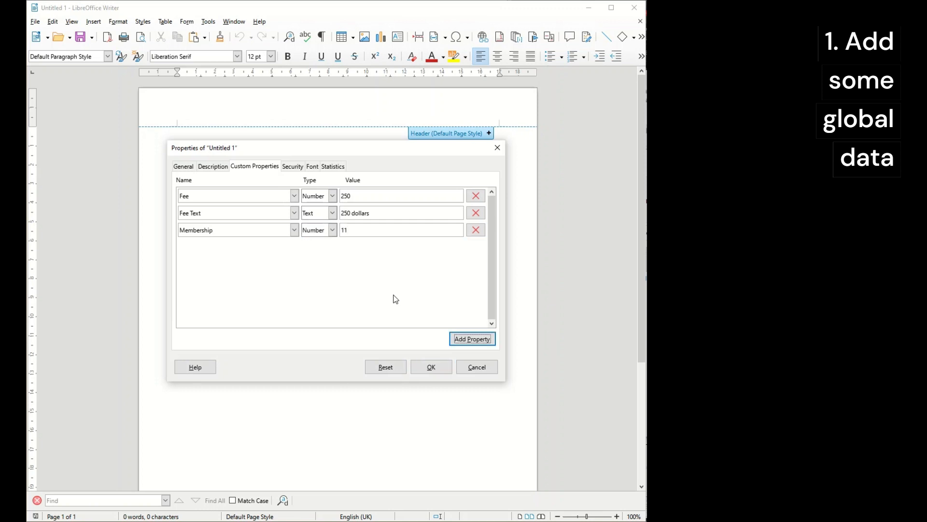
- Add a custom document property called Name with type Text and enter the member's placeholder name as its value
key(Return)
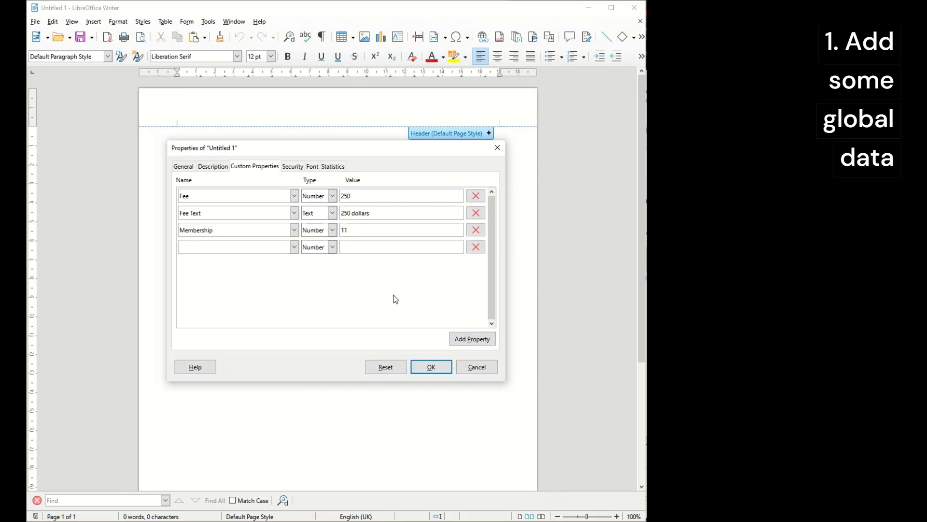
text(Name)
key(Tab)
key(t)
key(Tab)
text(Mr Blank)
key(Tab)
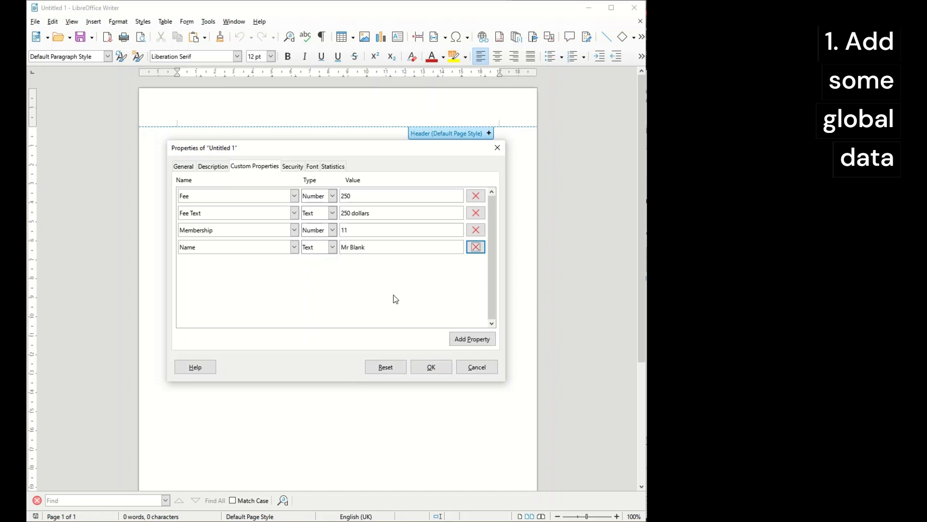
- Add a custom document property named Year with value 2022 and save the document properties
key(Tab)
key(Return)
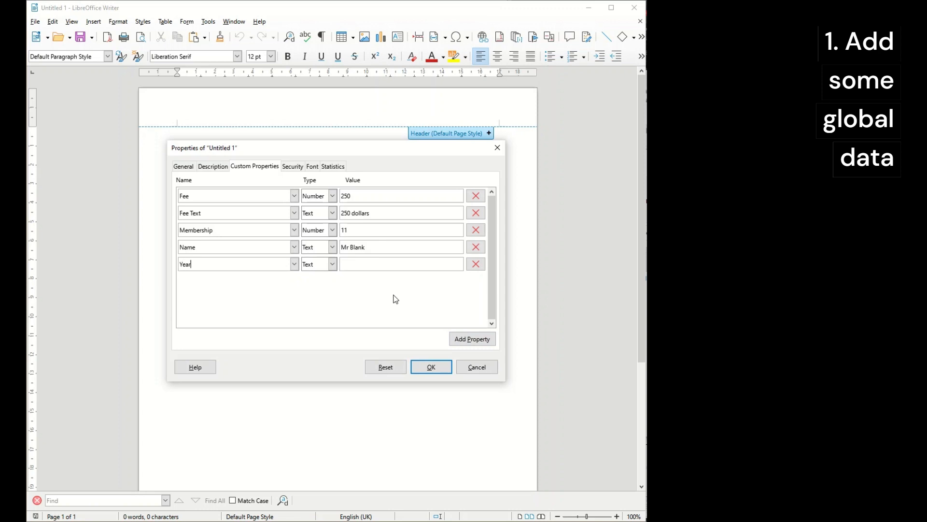
text(Year)
key(Tab)
key(Tab)
click(427, 369)
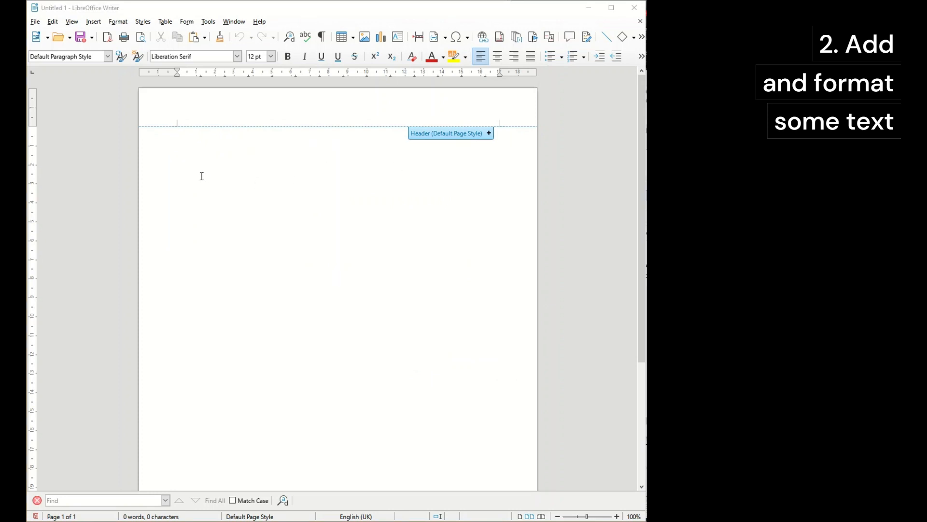
- Enter the contribution letter text from "Contributions Year <field>" to "The President", with <field> and <calculation> placeholders
click(180, 141)
text(Contributions Year <field>  Dear <field>  Thank you for participating to our organization. To support activities we request an amount of <field>.  Being our loyal member for more than <field> we only asking 80% of the amount.  Fee amount ($),Fee requested ($) <field>,<calculation>   Best Regards,  	The President)
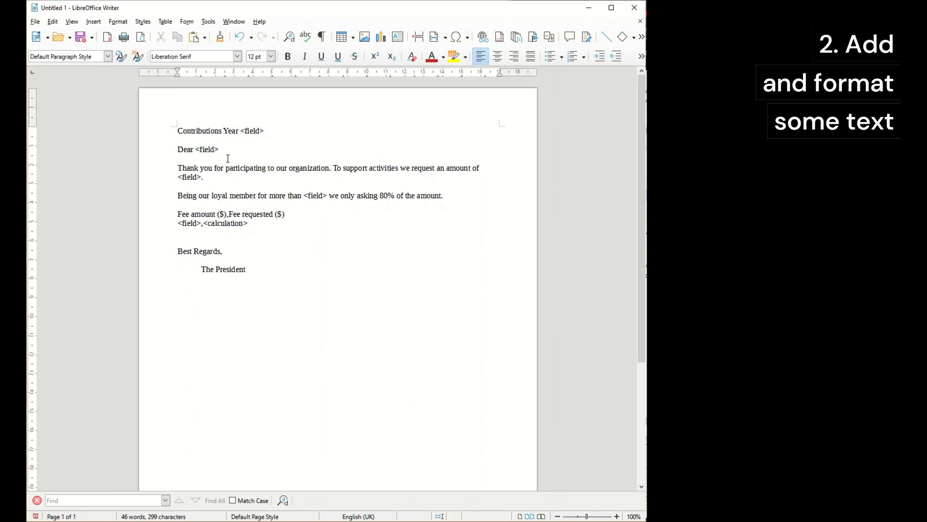
- Apply the Title style to the "Contributions Year <field>" line and add a comma after the greeting's placeholder
click(108, 56)
click(78, 120)
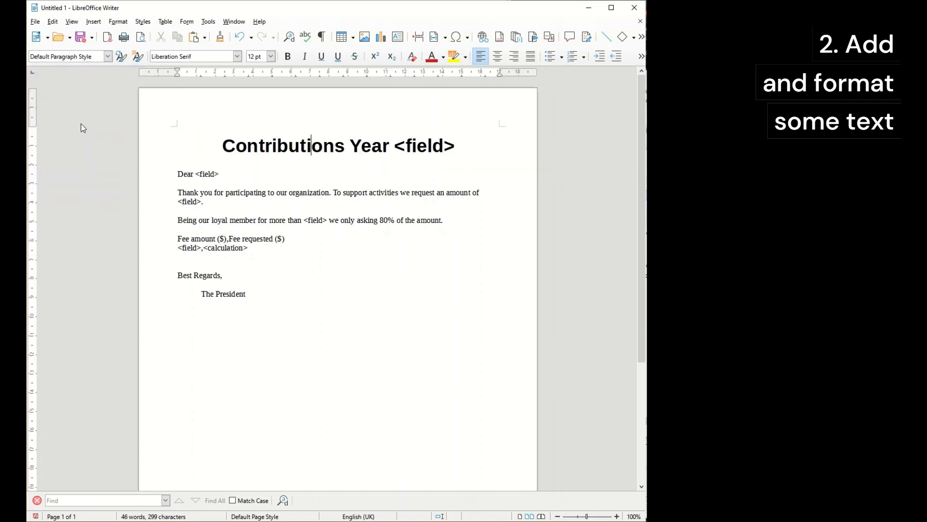
click(228, 176)
- Convert the two comma-separated fee lines into a table, splitting the text at commas
drag(178, 237, 266, 251)
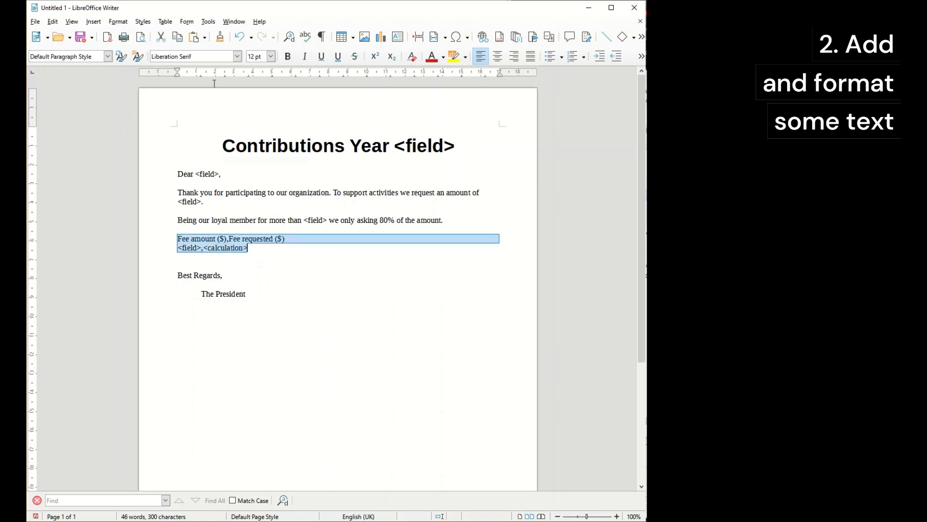
click(165, 21)
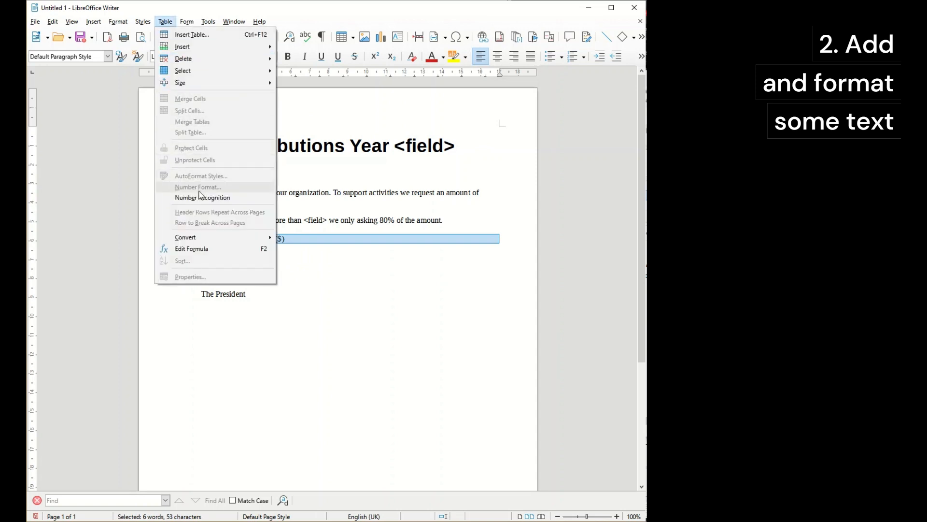
mouse_move(210, 236)
click(304, 237)
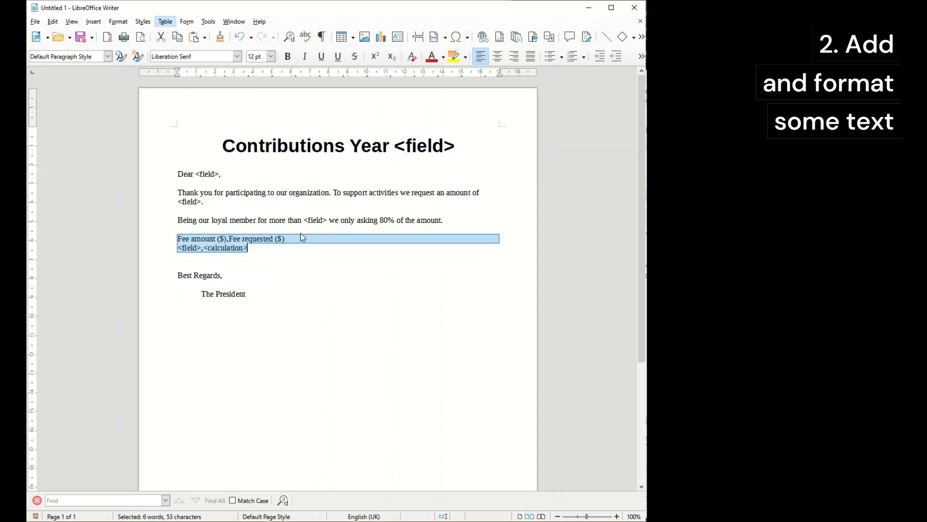
click(332, 221)
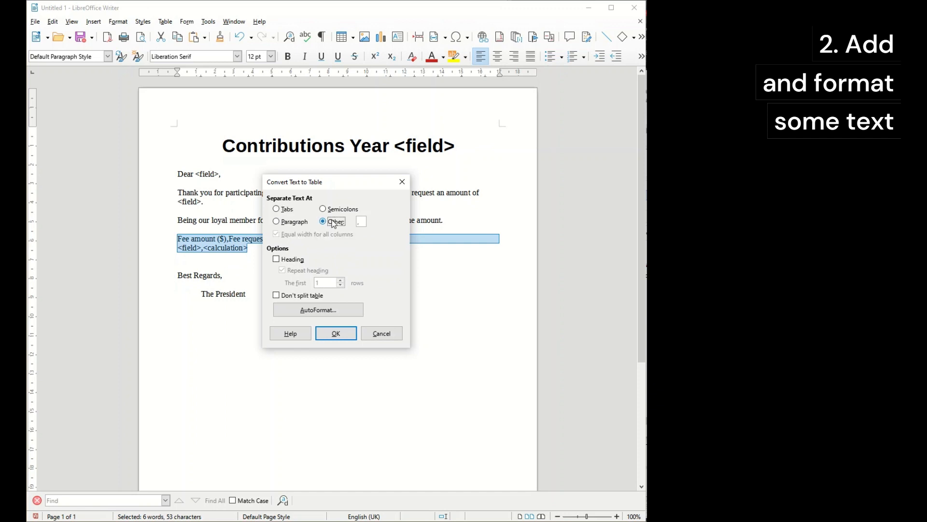
click(336, 333)
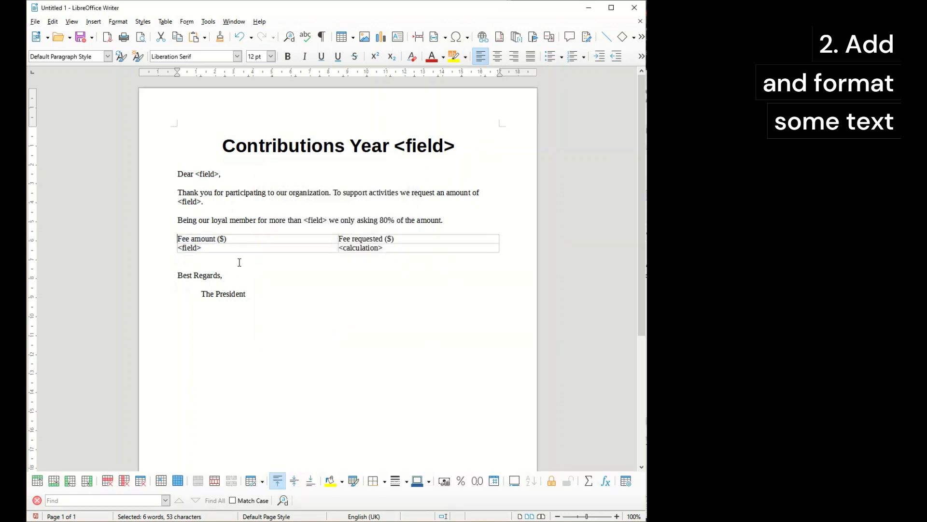
- Apply the Default Table Style AutoFormat to the fee table
click(247, 240)
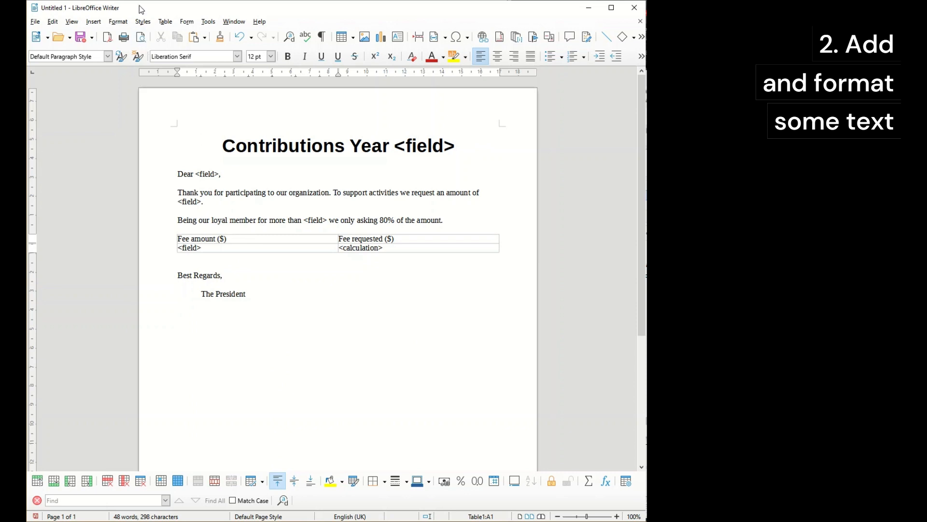
click(165, 22)
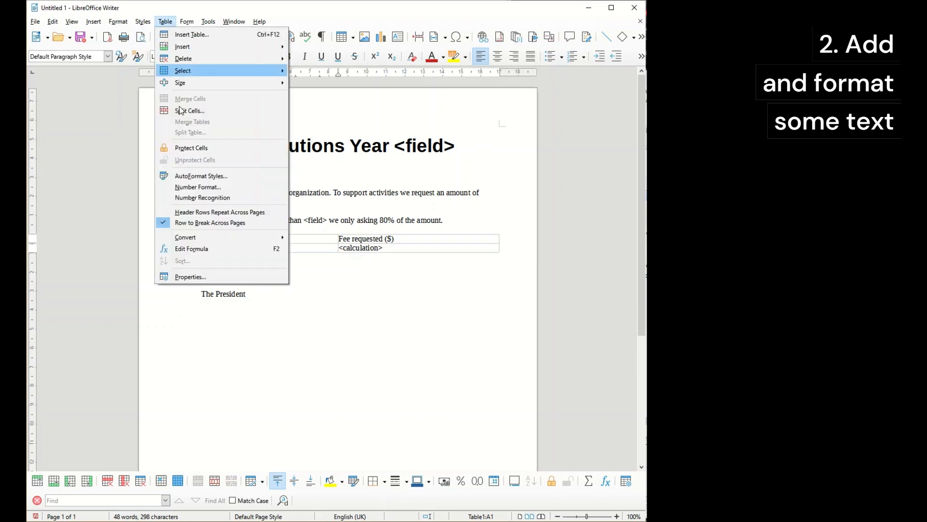
click(215, 178)
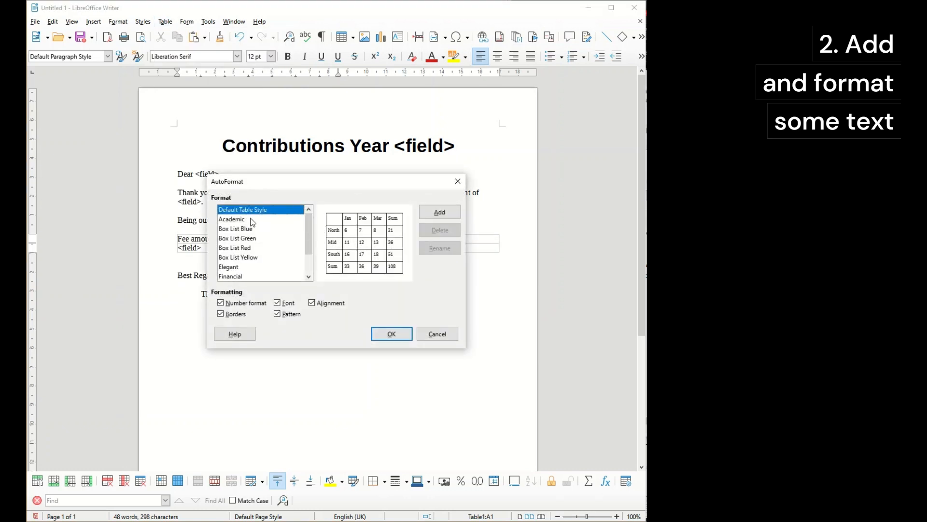
click(392, 336)
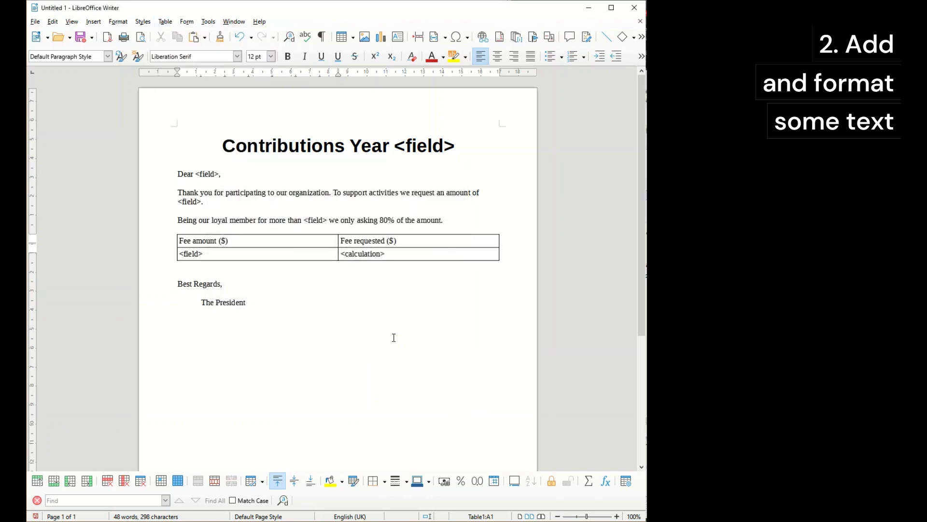
- Set a tab stop at about 12.5 cm for the "The President" signature line
click(205, 302)
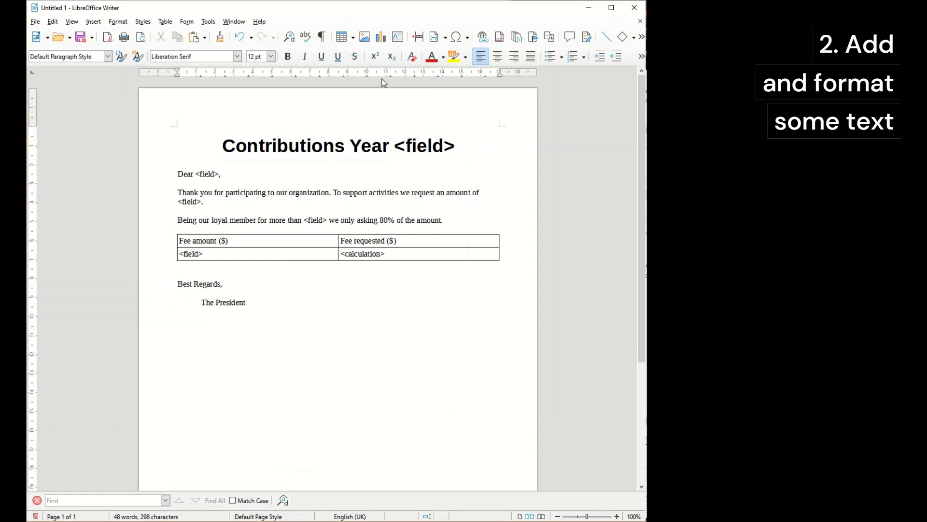
drag(392, 75, 413, 79)
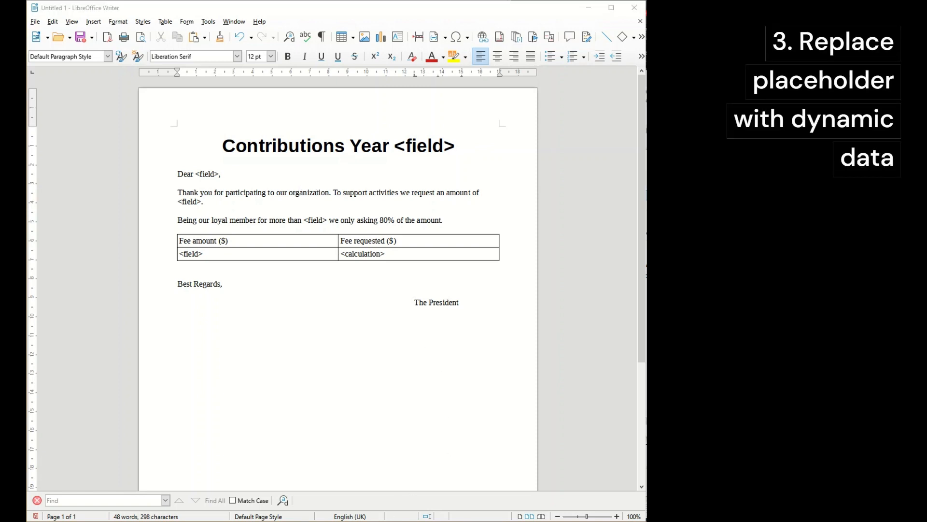
- Replace the <field> placeholder in the title with the custom document information field Year
drag(396, 145, 455, 145)
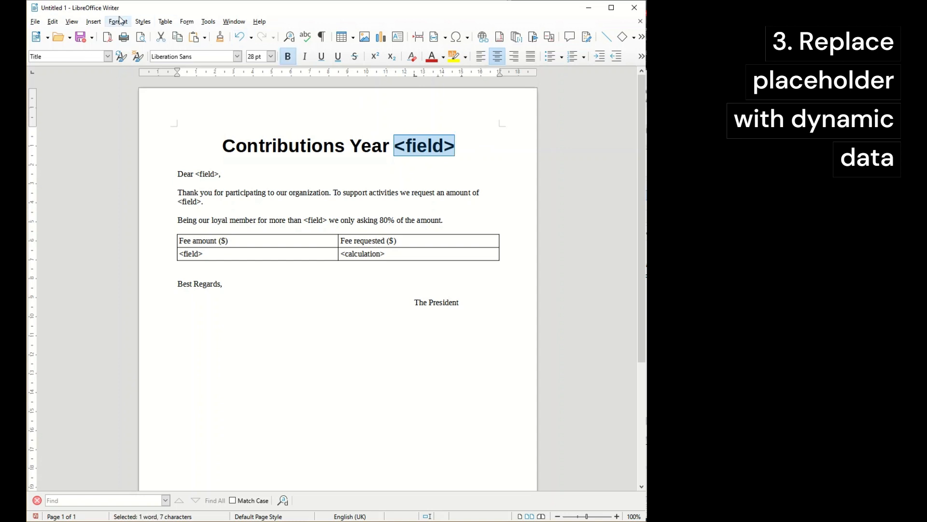
click(93, 21)
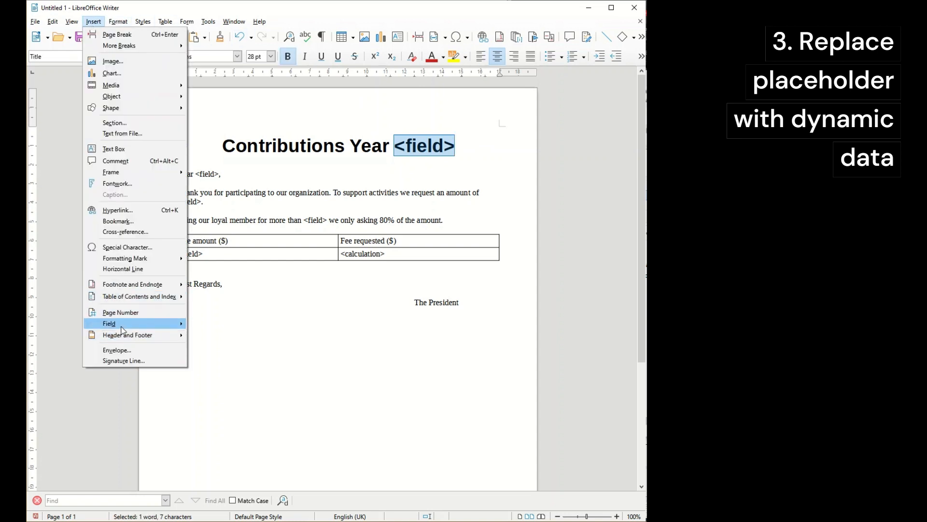
mouse_move(116, 323)
click(229, 411)
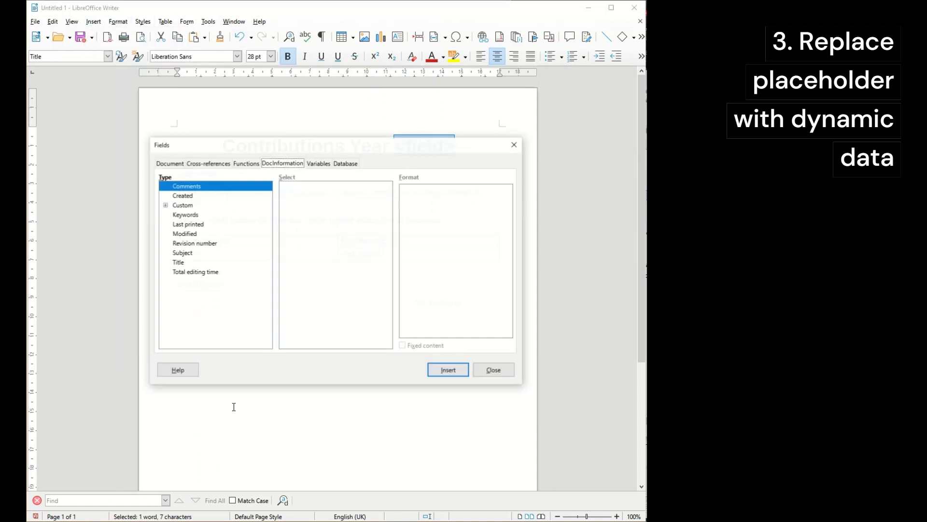
click(166, 205)
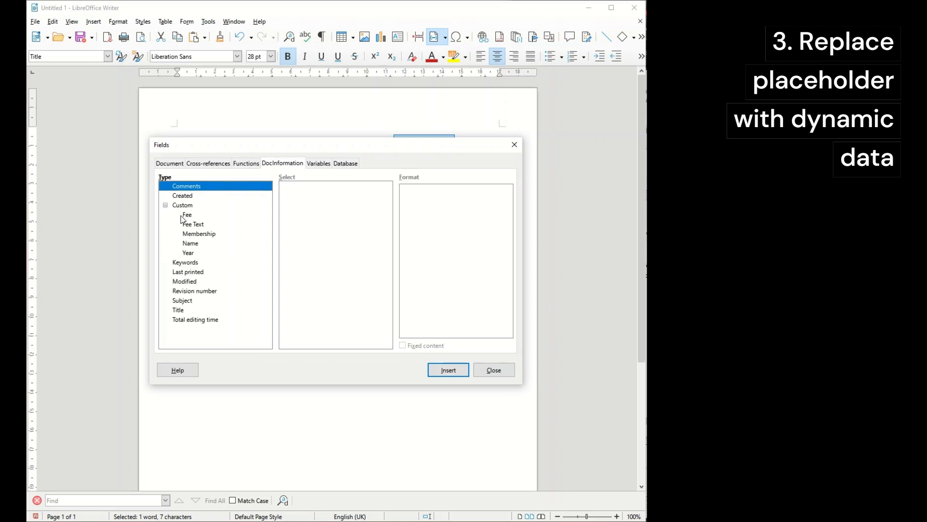
click(191, 225)
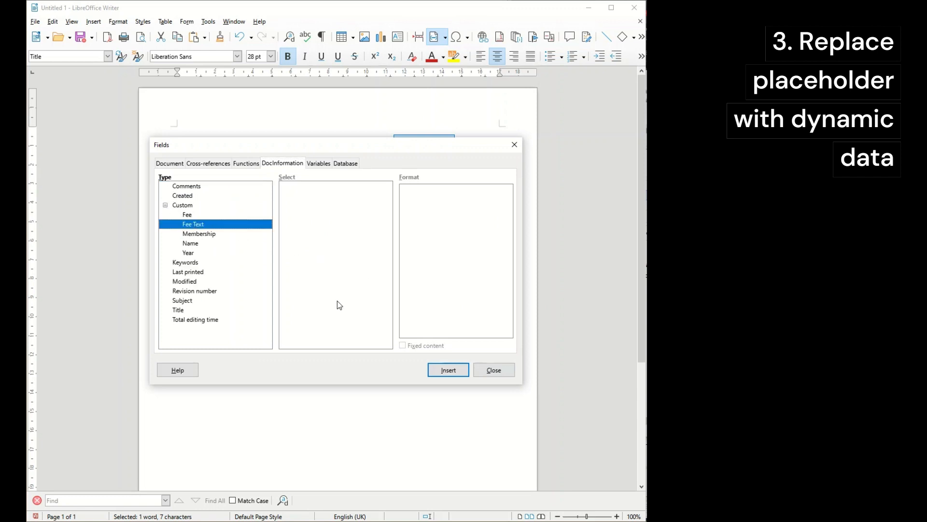
click(202, 252)
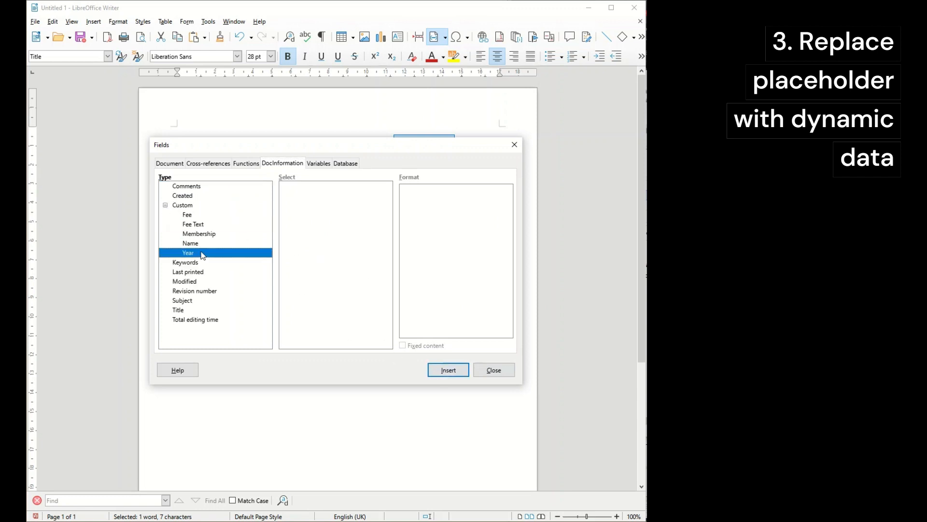
click(454, 370)
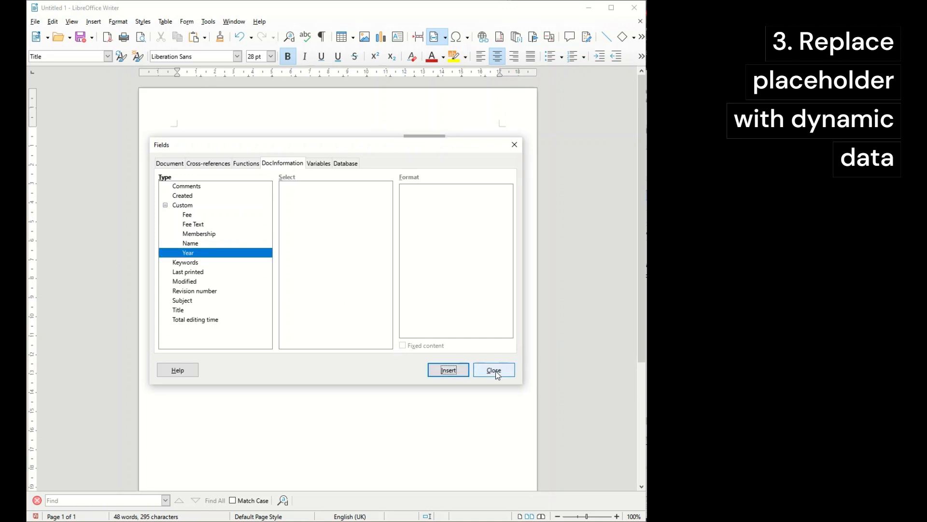
- Replace the <field> placeholder in the "Dear" greeting with the custom document information field Name
drag(347, 147, 660, 141)
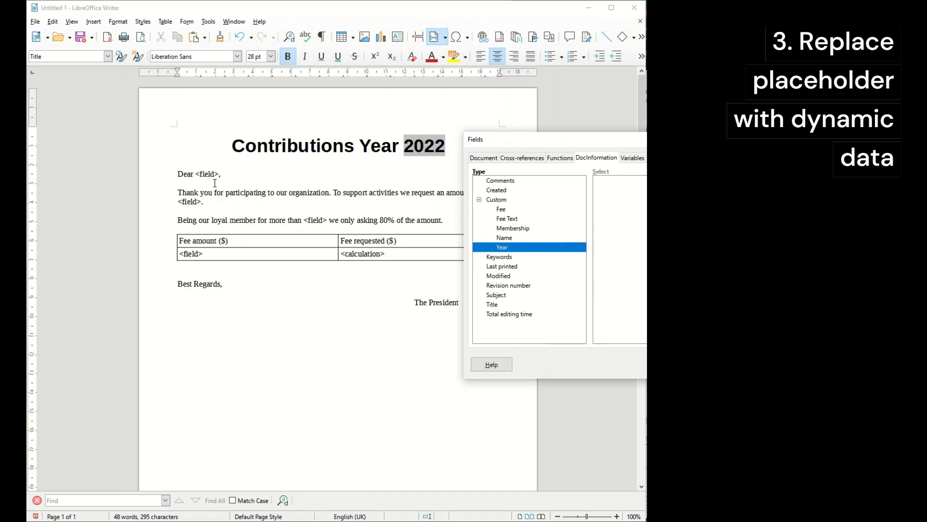
drag(220, 173, 195, 172)
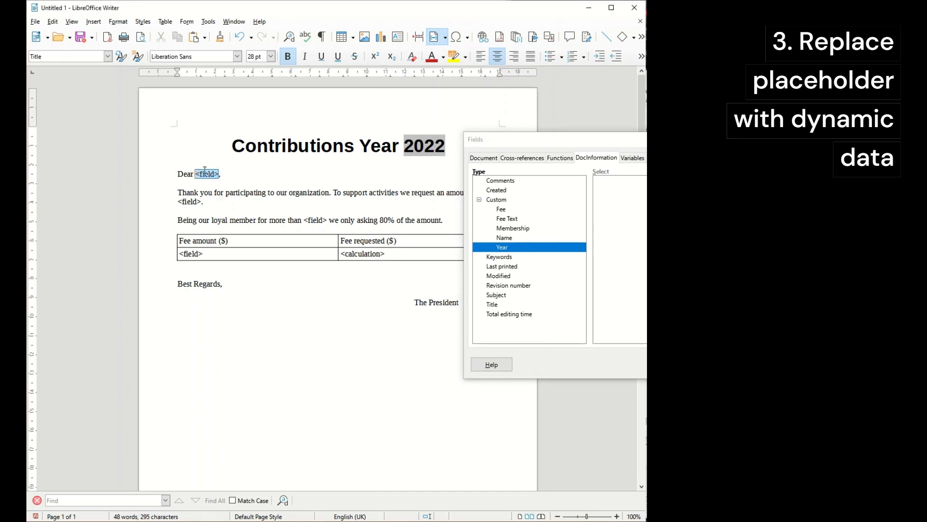
click(525, 230)
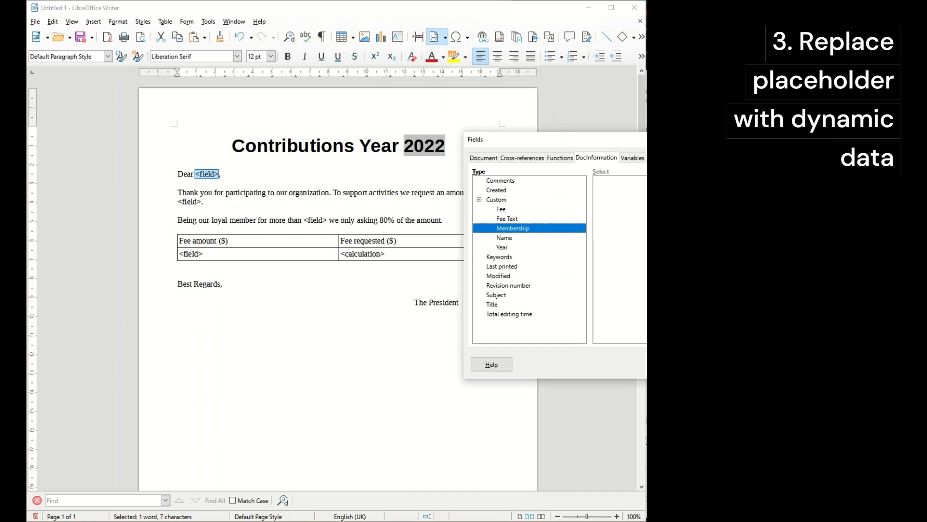
click(513, 237)
click(767, 364)
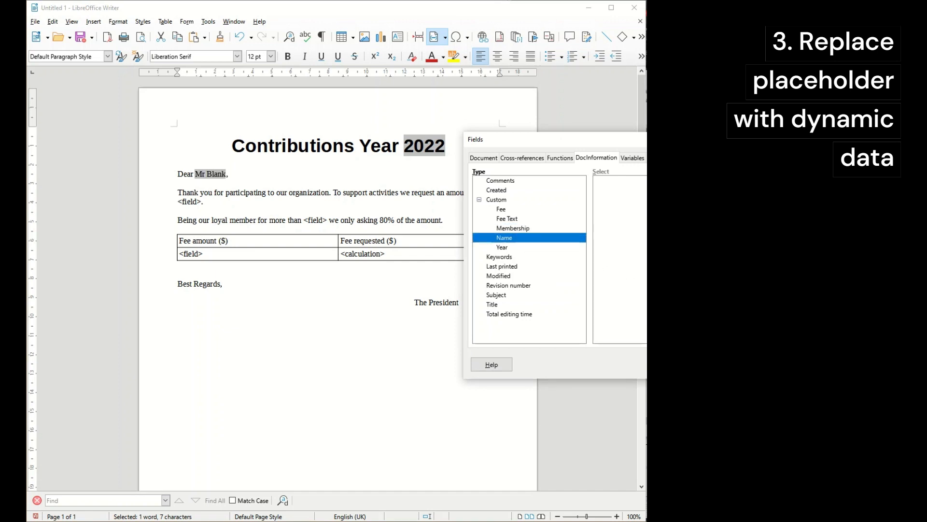
- Replace the <field> placeholder for the requested amount in the thank-you paragraph with the custom field Fee Text
drag(504, 147, 527, 155)
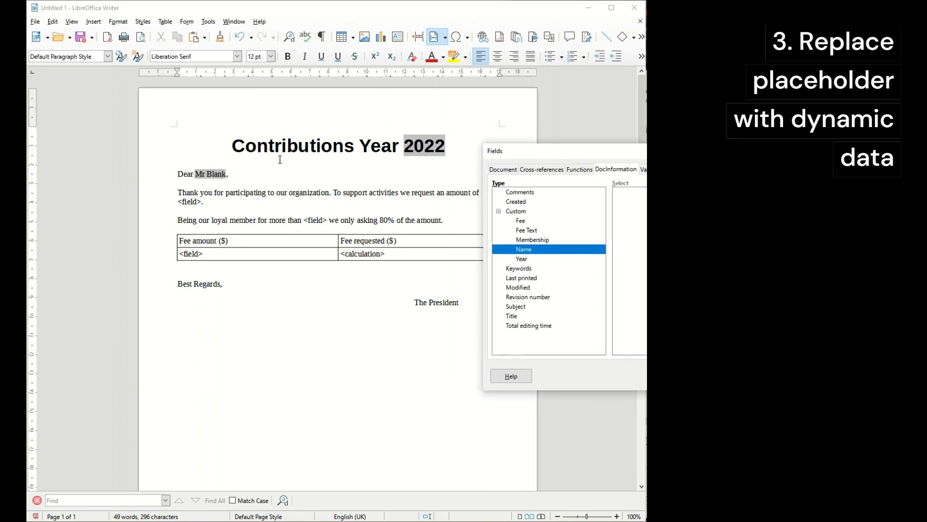
drag(201, 202, 180, 199)
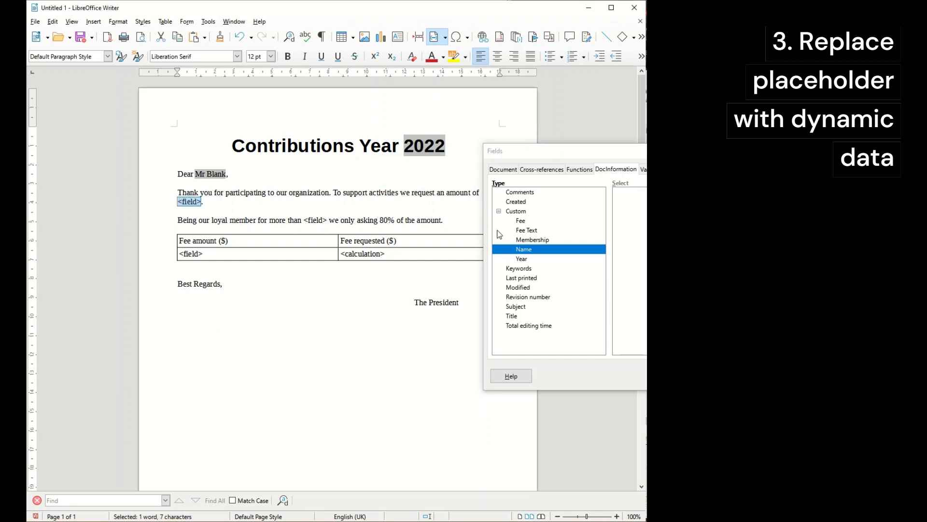
click(543, 231)
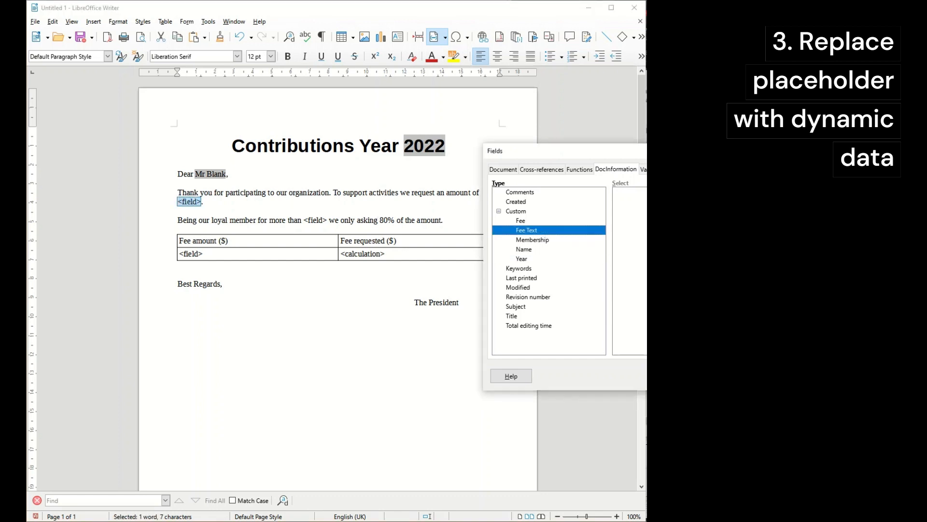
double_click(543, 230)
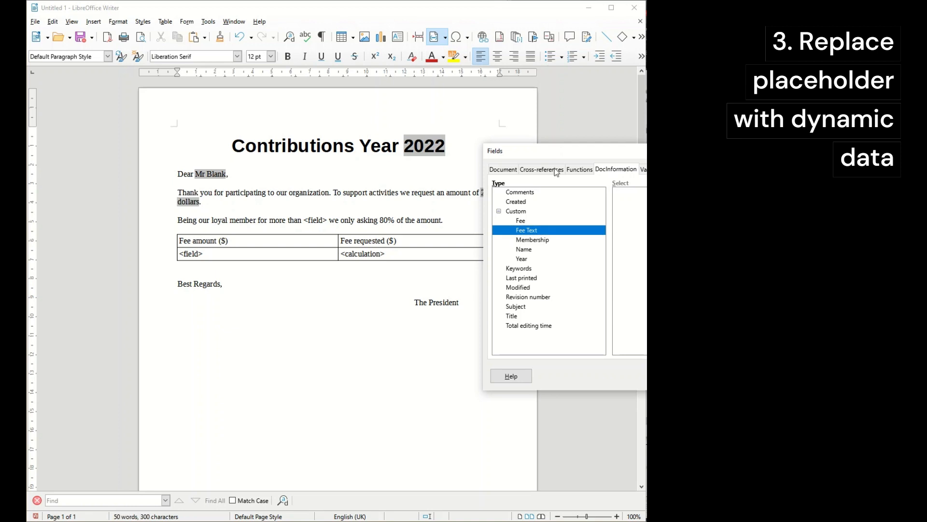
- Replace the <field> placeholder in the loyal member sentence with the custom field Membership
drag(517, 157, 531, 153)
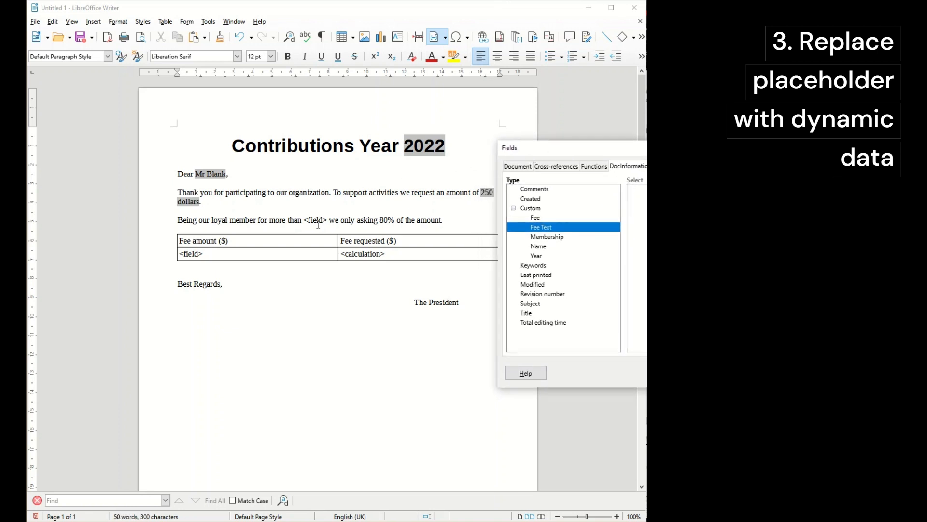
drag(328, 219, 306, 218)
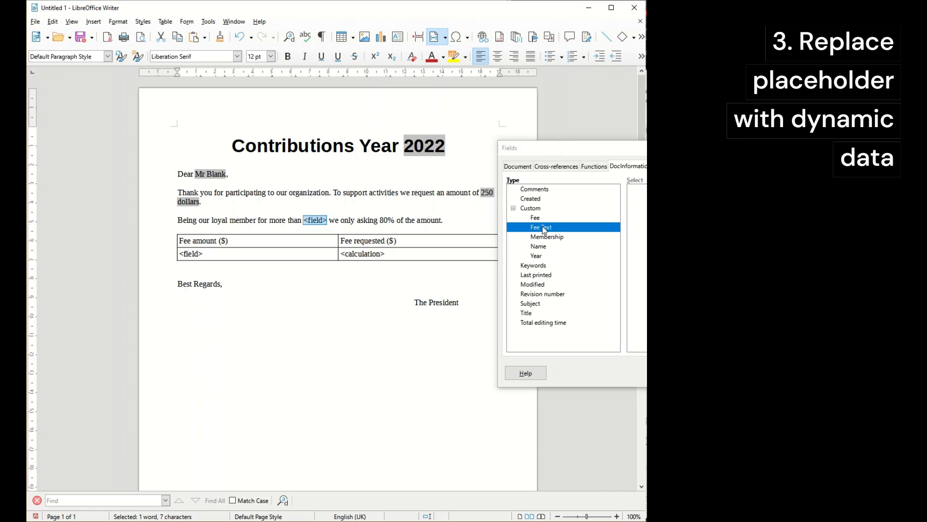
click(544, 258)
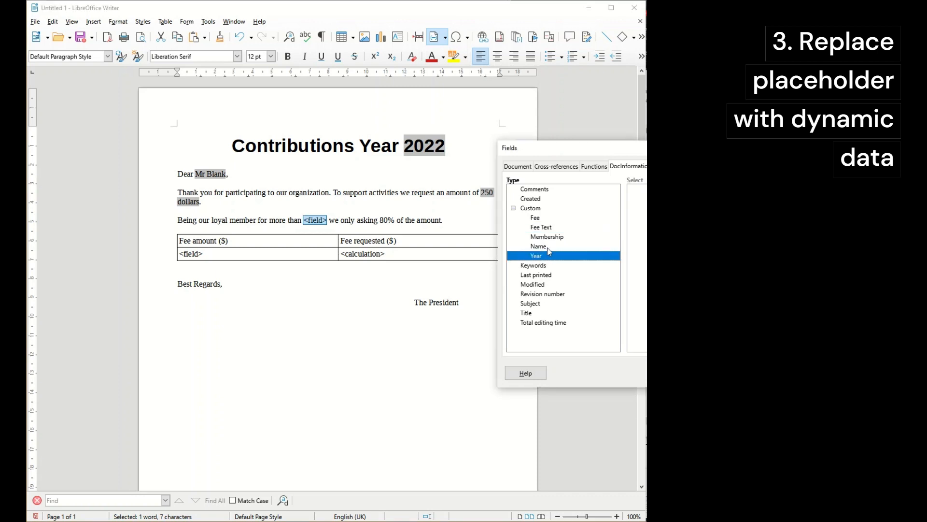
click(548, 236)
key(Return)
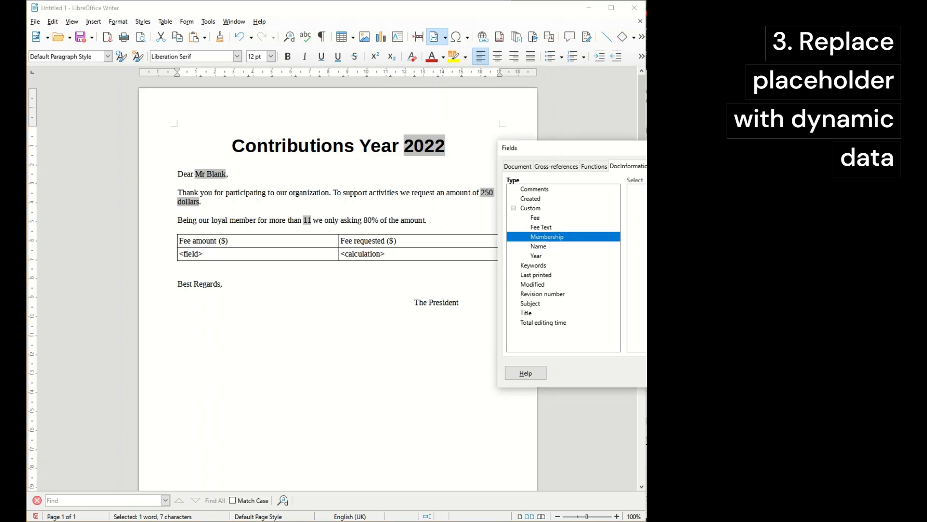
- Insert the word "years" and a comma after the membership field in the loyal member sentence
click(315, 220)
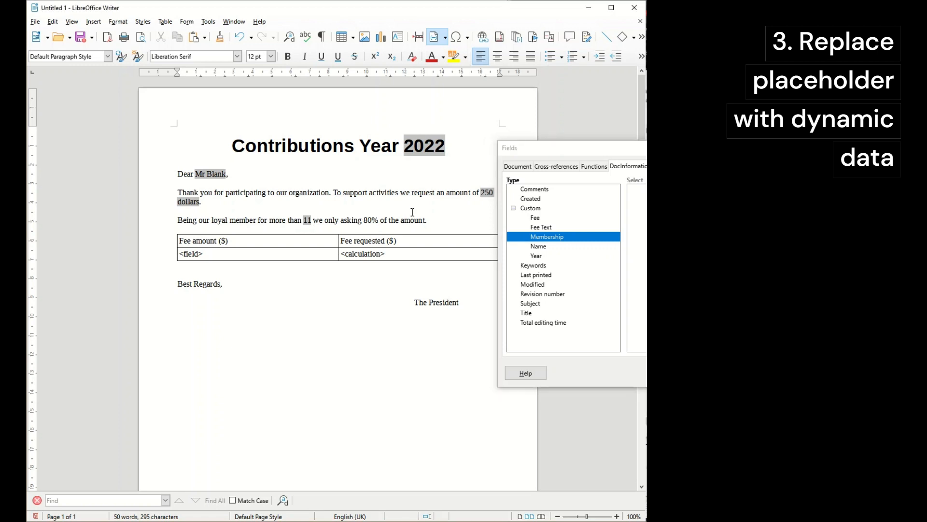
text(years)
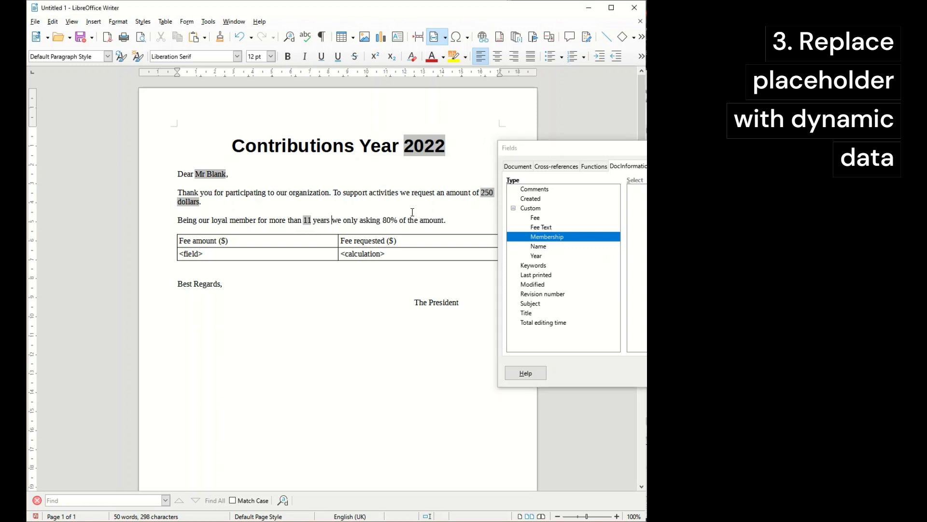
key(BackSpace)
text(,)
- Replace the <field> placeholder under "Fee amount ($)" in the table with the custom field Fee
click(238, 250)
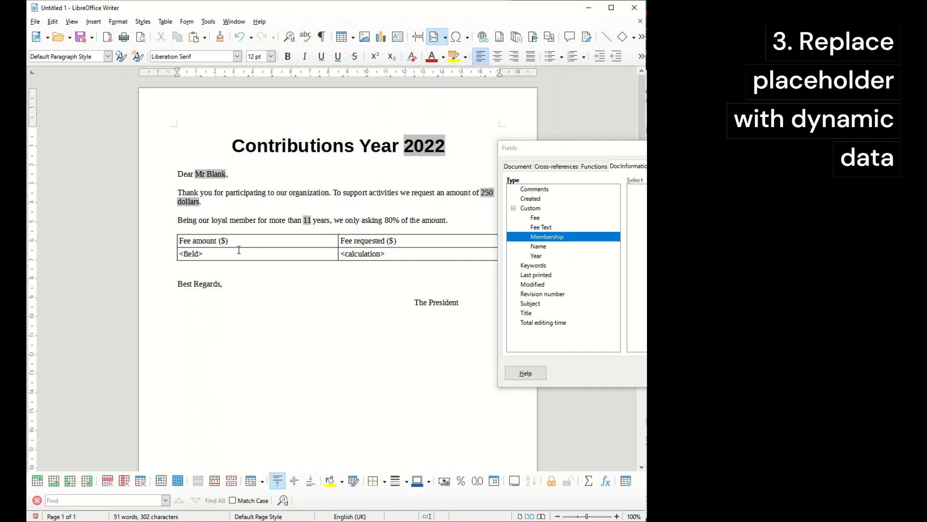
key(shift+Home)
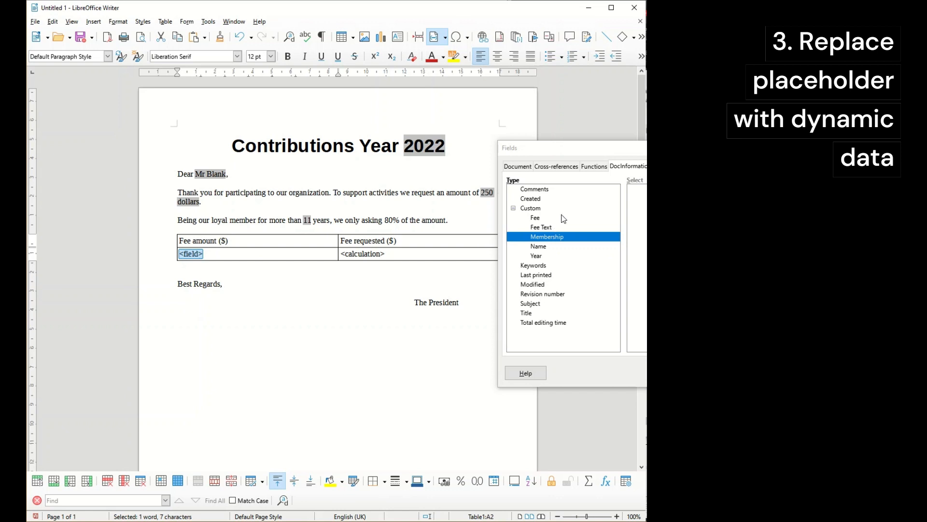
click(562, 217)
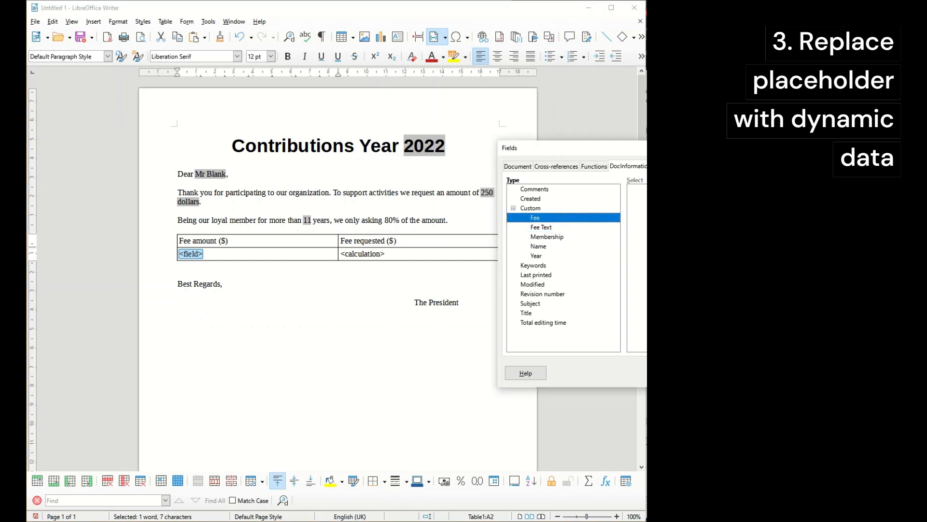
double_click(562, 218)
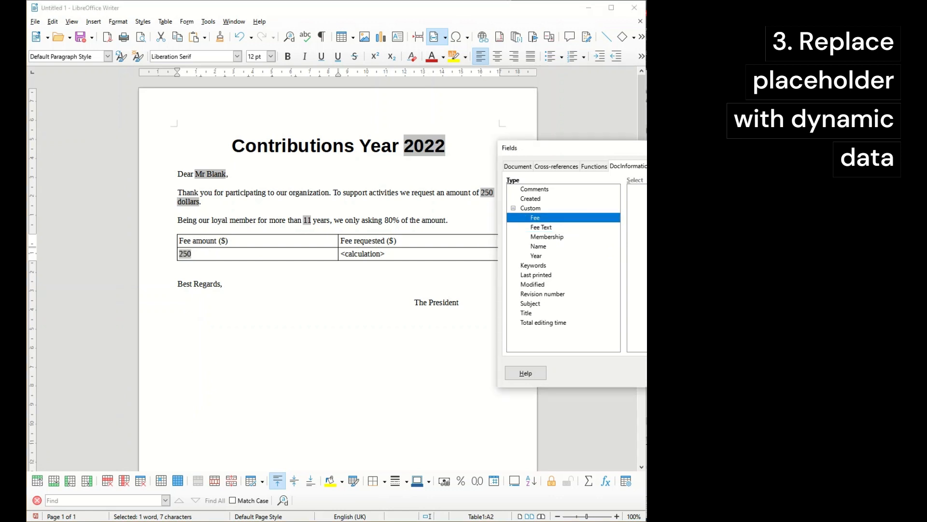
- Replace the <calculation> placeholder in cell B2 with a formula that calculates 80% of the fee in cell A2
click(385, 255)
key(shift+Home)
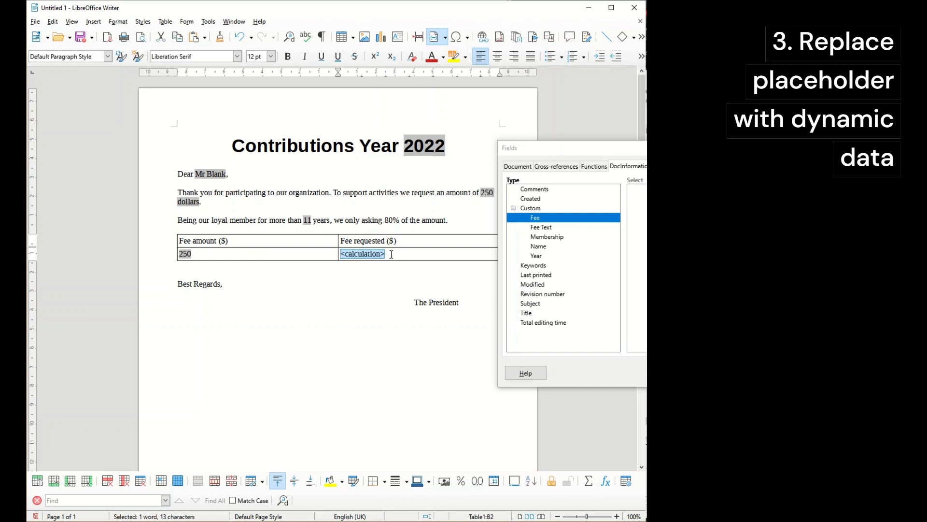
key(Delete)
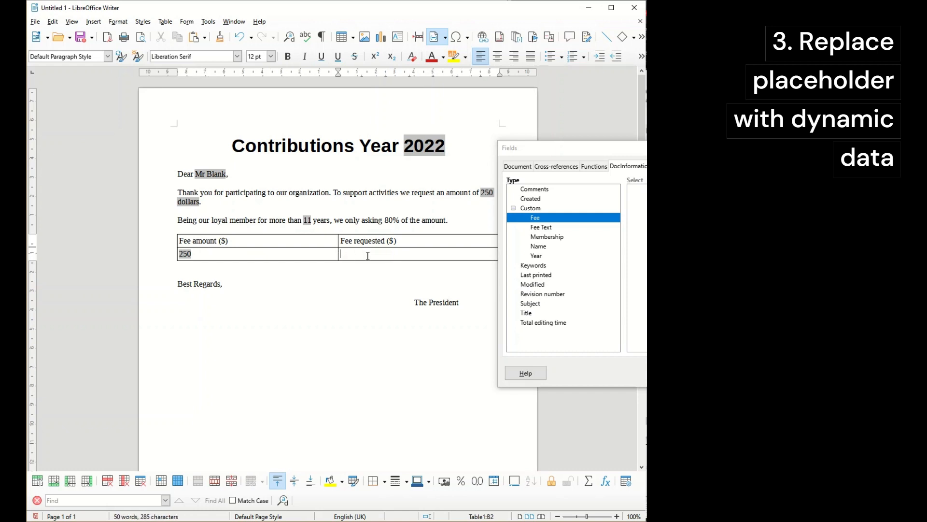
key(F2)
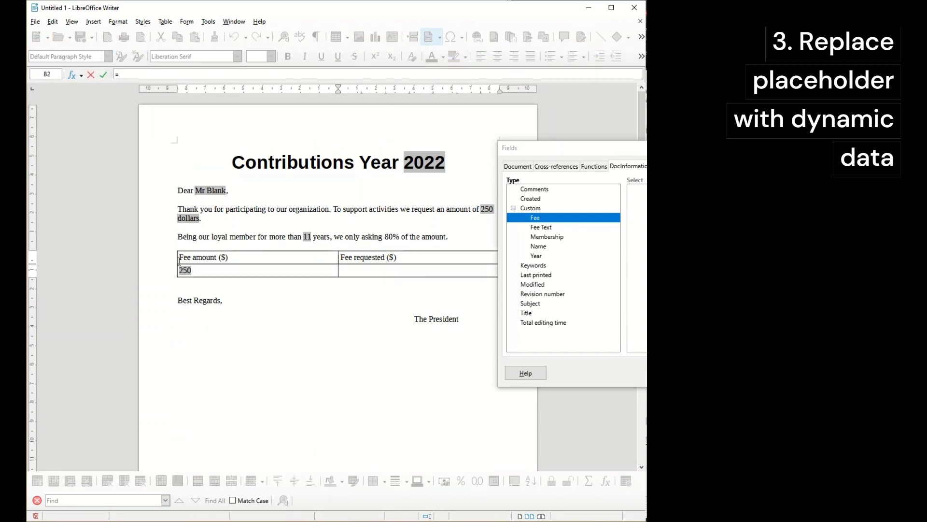
click(185, 270)
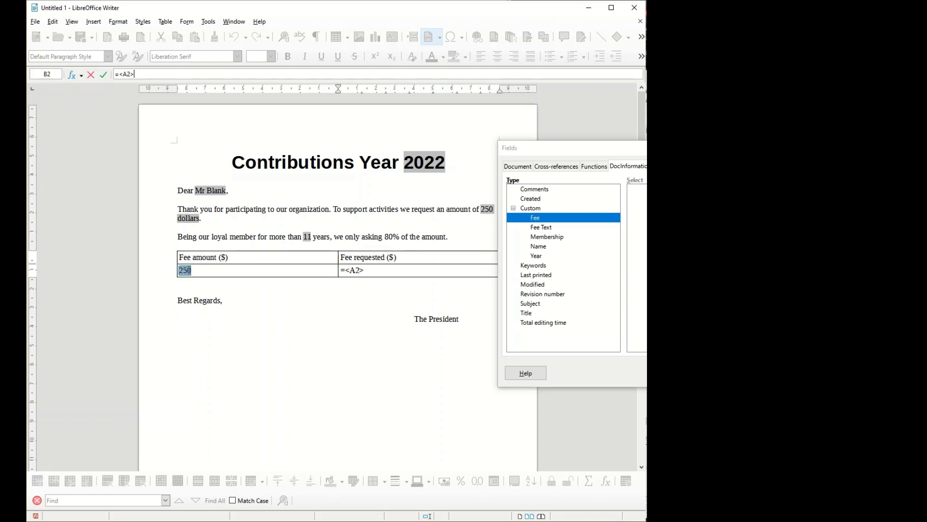
key(Return)
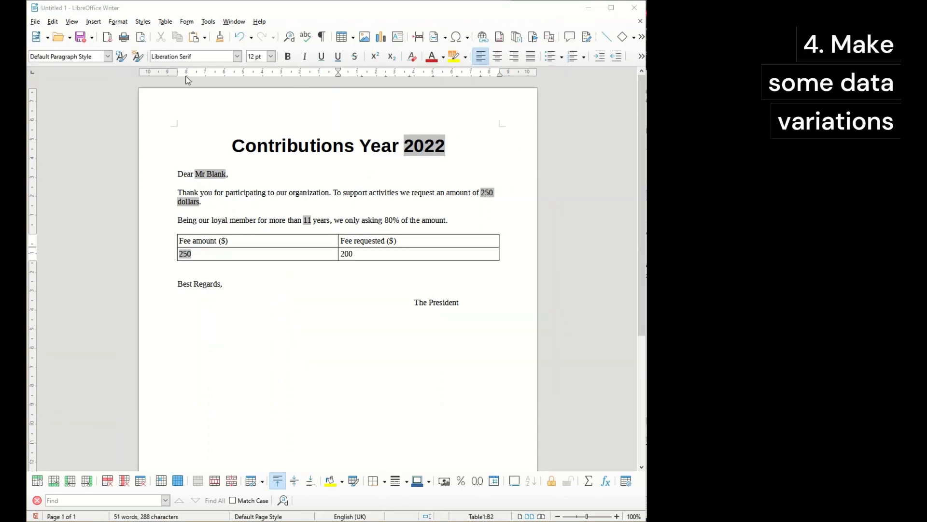
- In the document's custom properties, set Fee to 300 and Fee Text to "300 dollars"
click(35, 21)
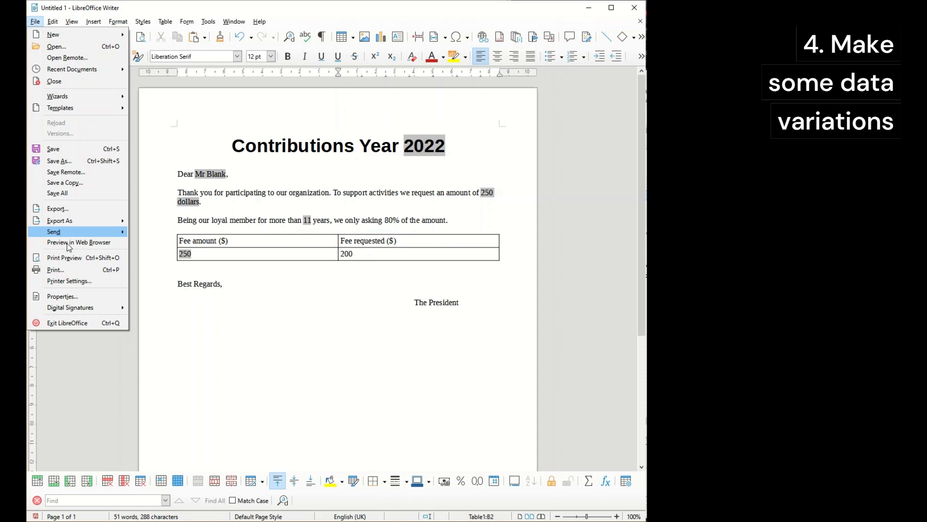
click(84, 297)
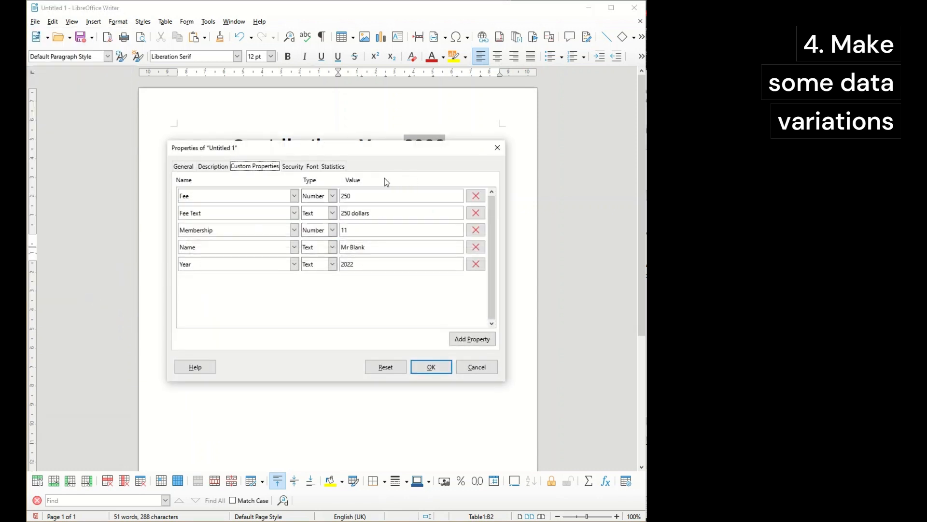
click(352, 196)
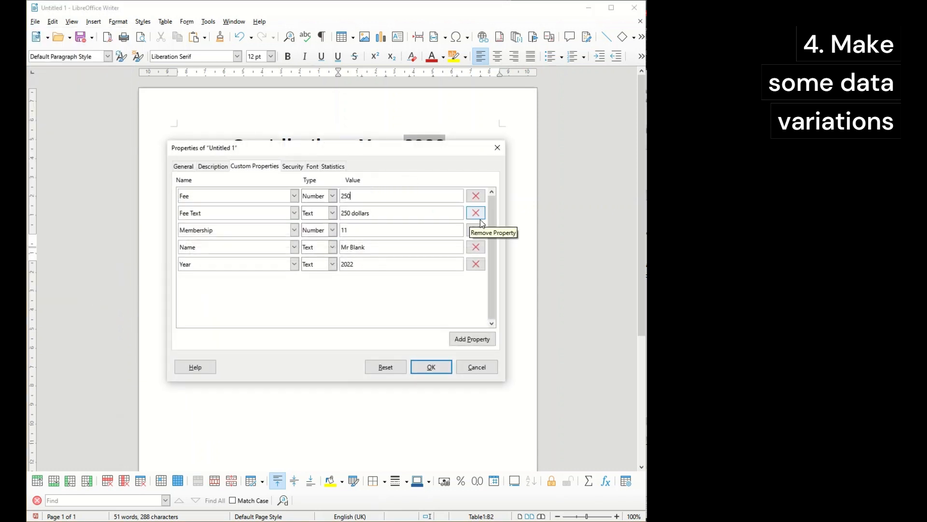
key(shift+Home)
text(300)
key(Tab)
key(Tab)
key(Tab)
key(Home)
key(shift+Left)
key(shift+Left)
key(shift+Left)
text(300)
- Change the Name custom property to a different recipient, with the title Ms and a new surname
key(Tab)
key(Tab)
key(Tab)
key(Tab)
key(Tab)
key(Tab)
key(Tab)
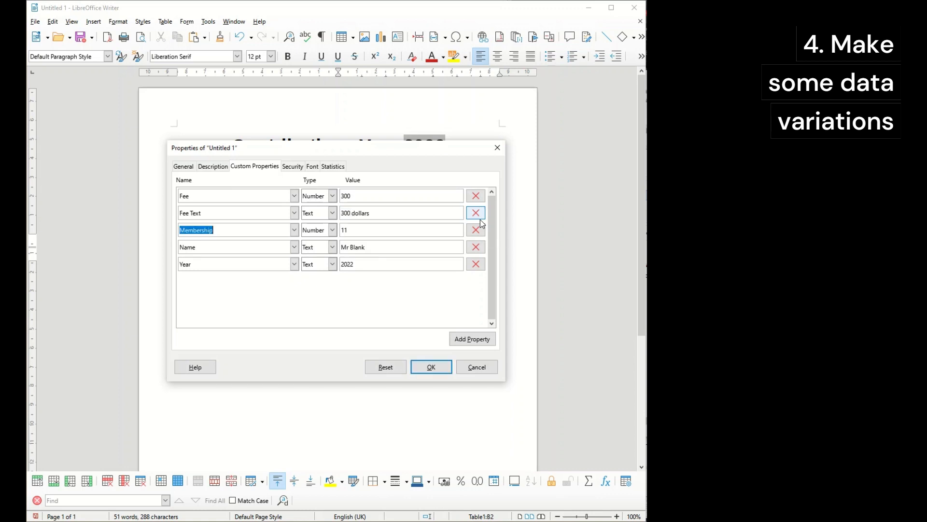
key(Tab)
key(Left)
key(Left)
key(shift+Left)
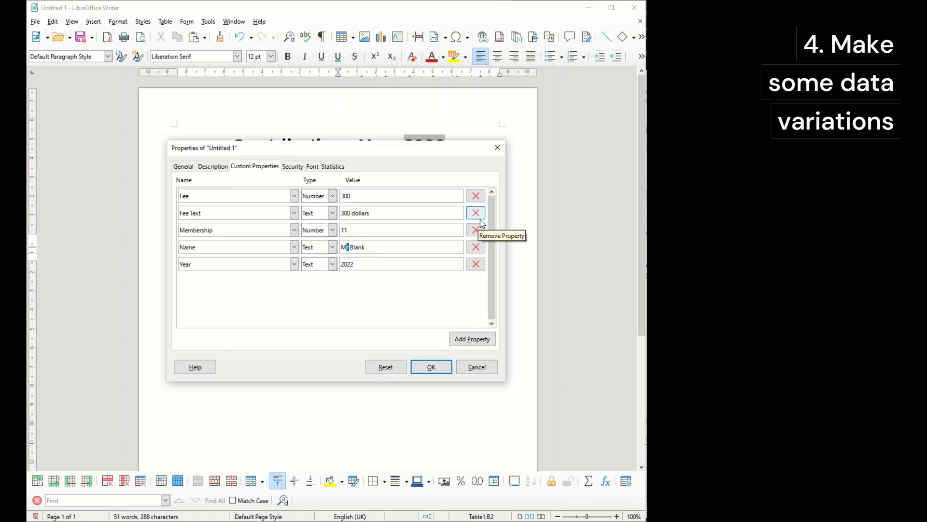
text(s)
key(Right)
key(shift+End)
text(White)
- Set the Year custom property to 2023 and apply the changed properties to the letter
key(Tab)
key(Tab)
key(Tab)
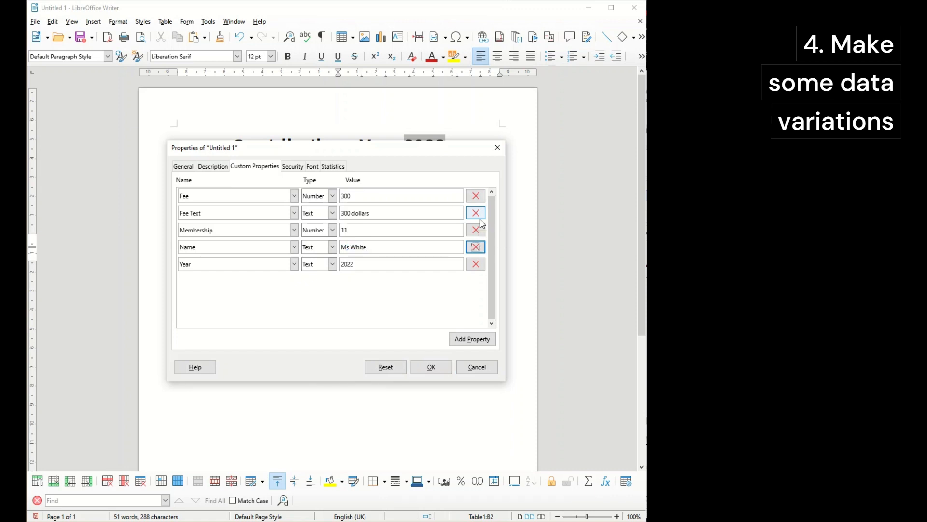
key(Tab)
text(2023)
drag(232, 150, 246, 283)
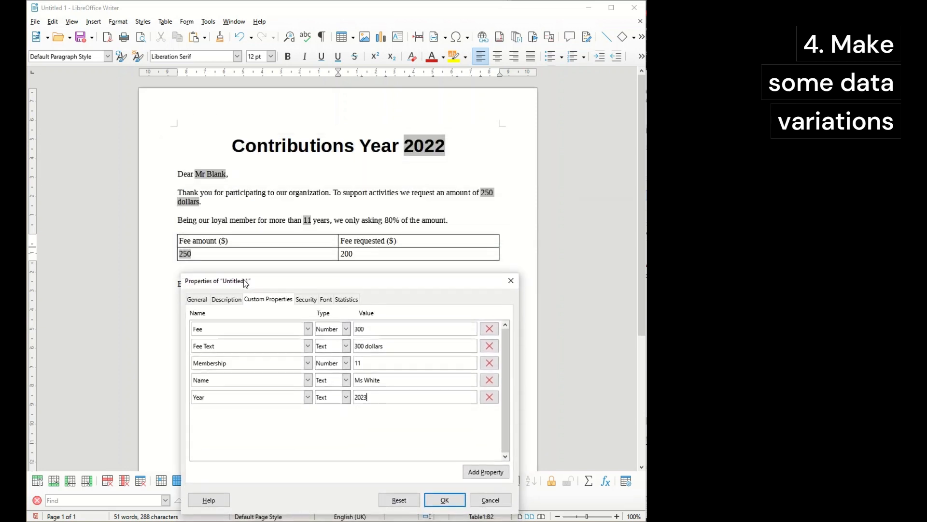
click(443, 502)
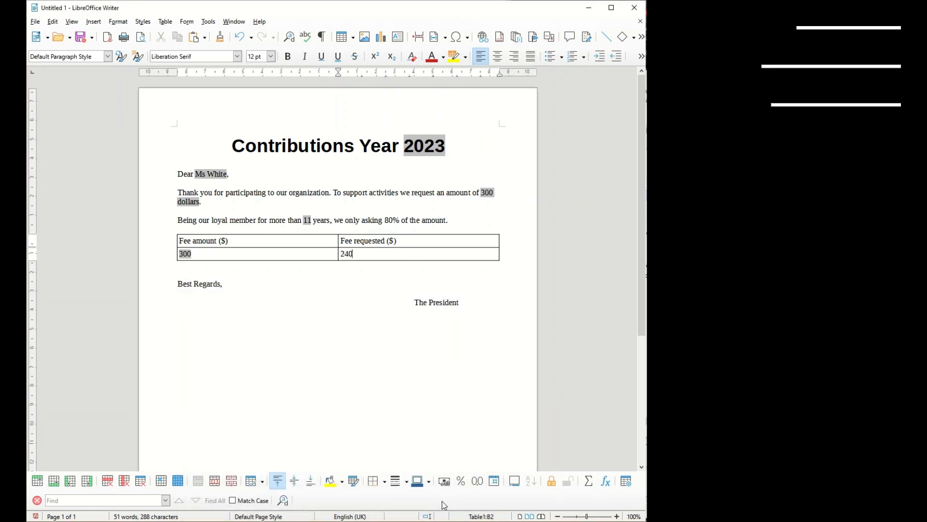
- Check the letter in print preview as a single page at 100% zoom, and return to editing
click(141, 37)
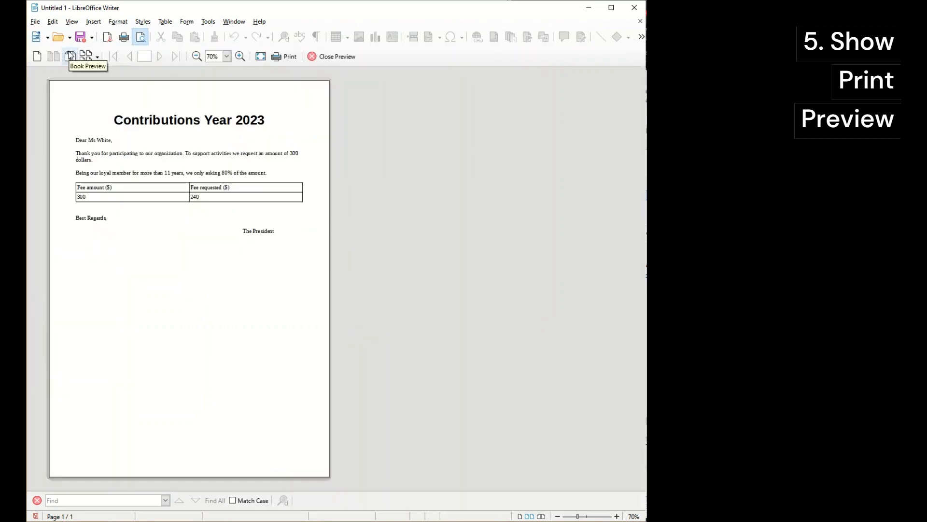
click(36, 56)
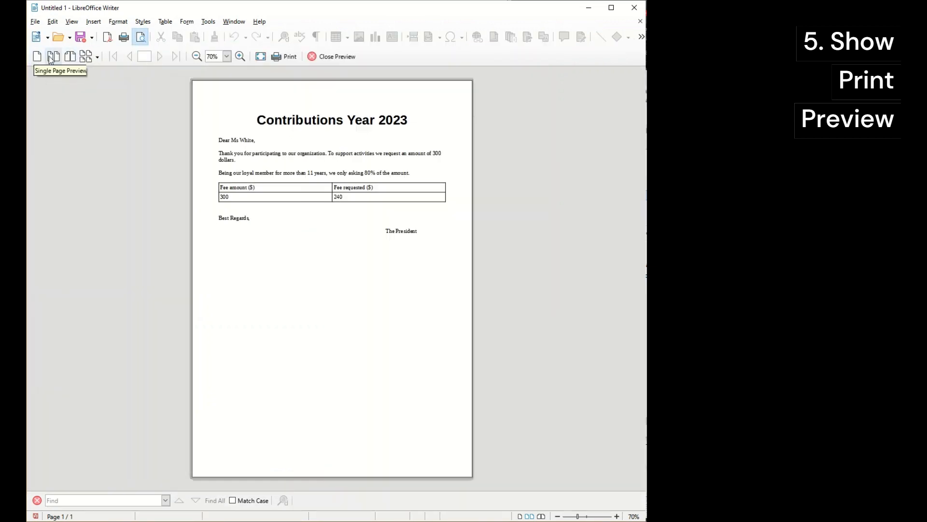
click(227, 56)
click(211, 94)
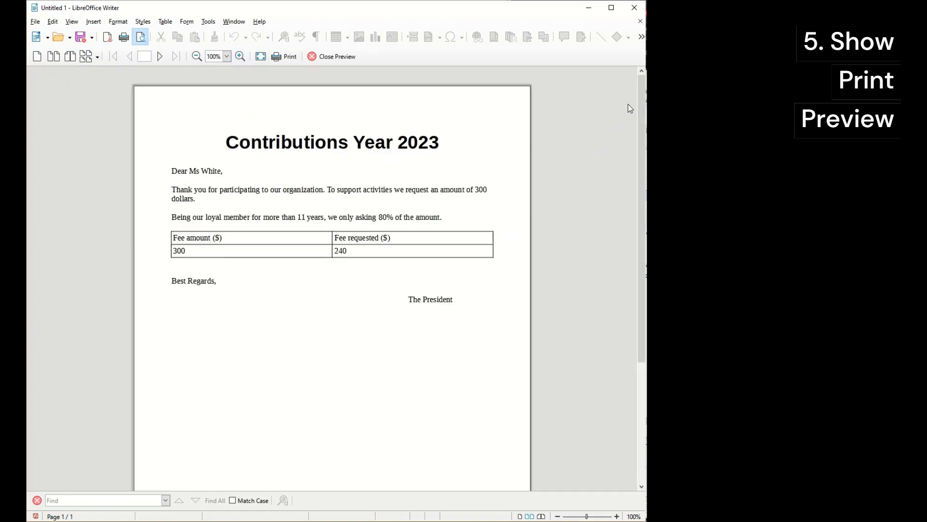
mouse_move(639, 83)
mouse_down()
mouse_move(642, 186)
mouse_move(641, 80)
mouse_move(627, 71)
mouse_up()
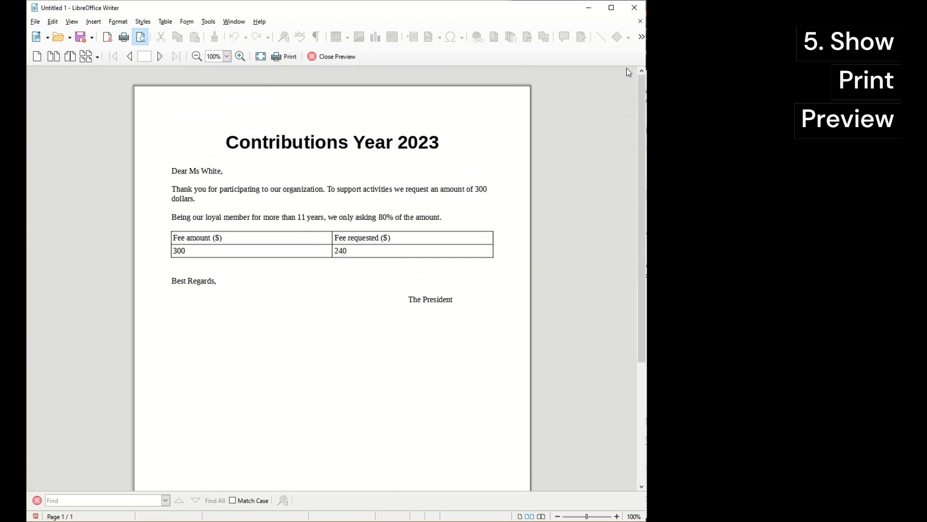
click(337, 56)
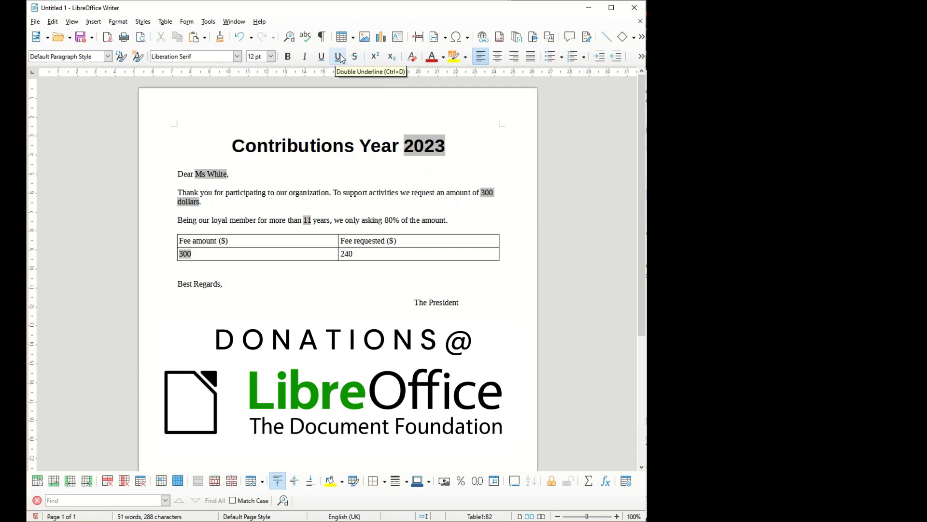